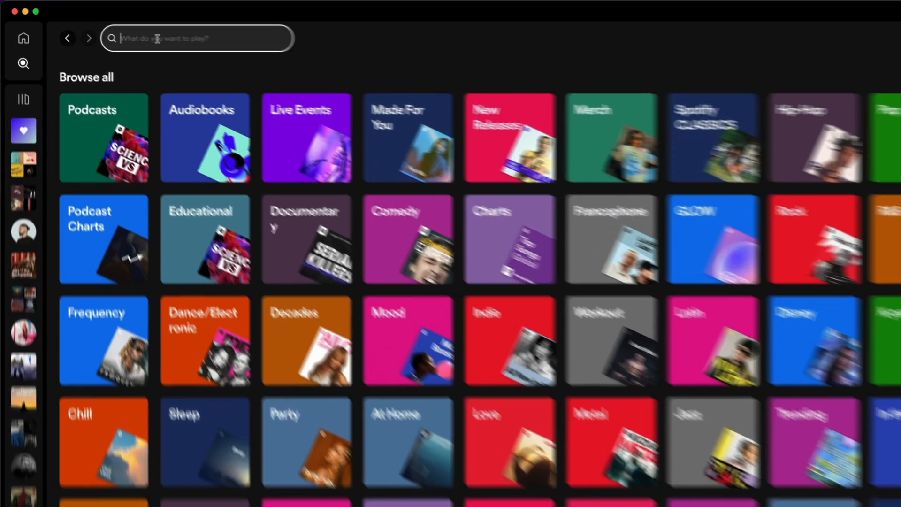
Step: Search Spotify for the artist's name and follow the artist from the verified profile page
type("Angus Wilson")
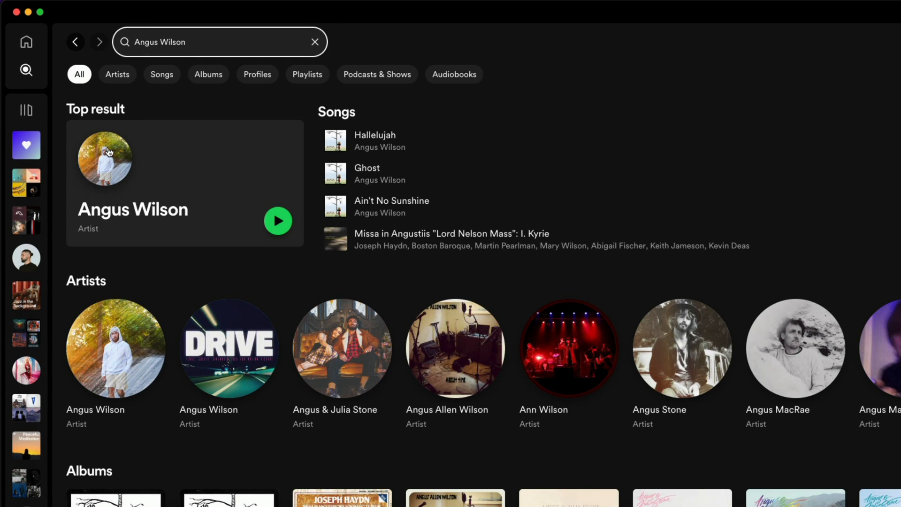
left_click(108, 152)
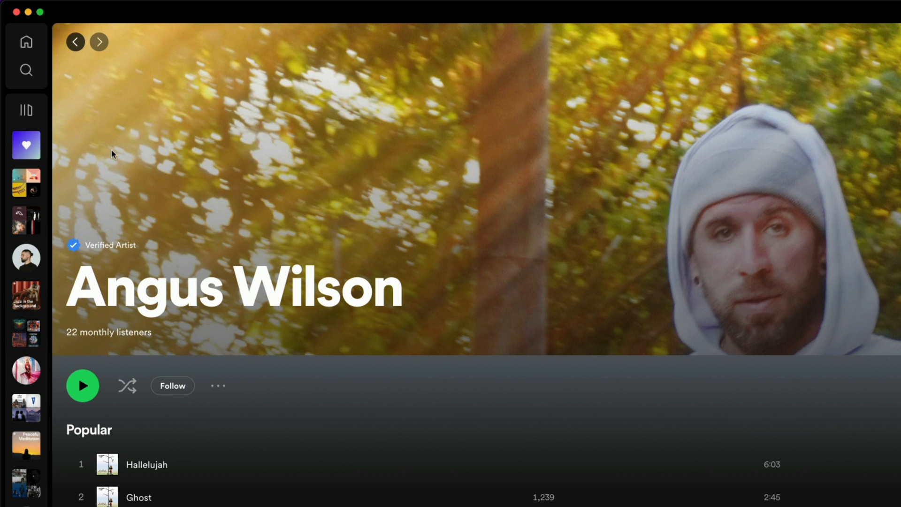
left_click(182, 387)
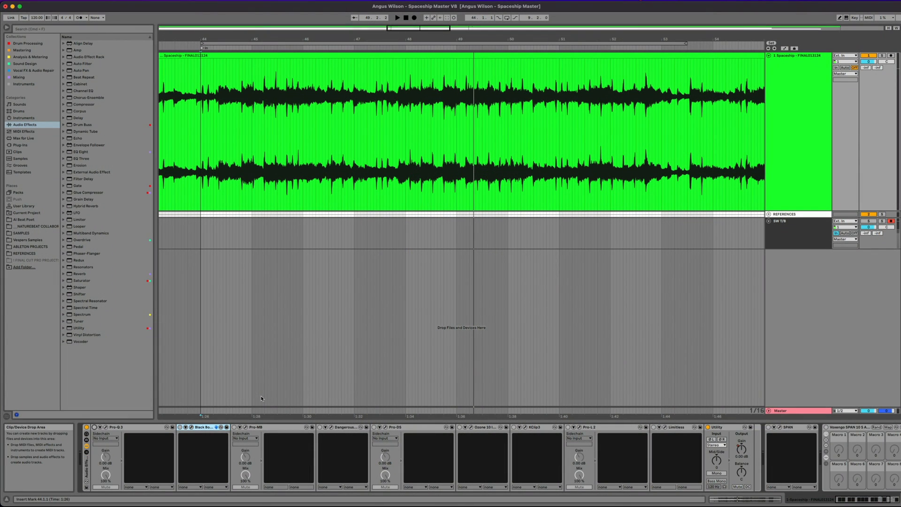
Step: In Ableton Live, open Pro-Q 3 on the Spaceship track and audition its low-shelf band near 106 Hz in solo during playback
left_click(105, 427)
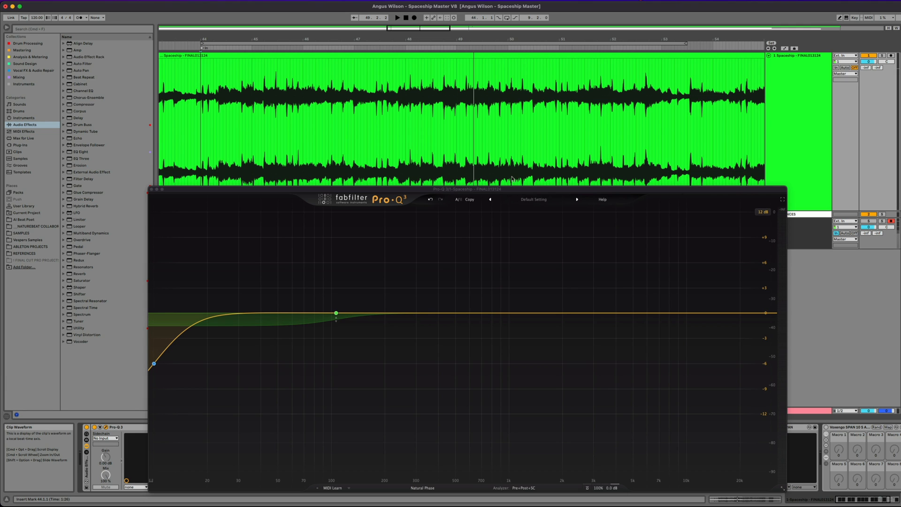
left_click_drag(513, 193, 512, 104)
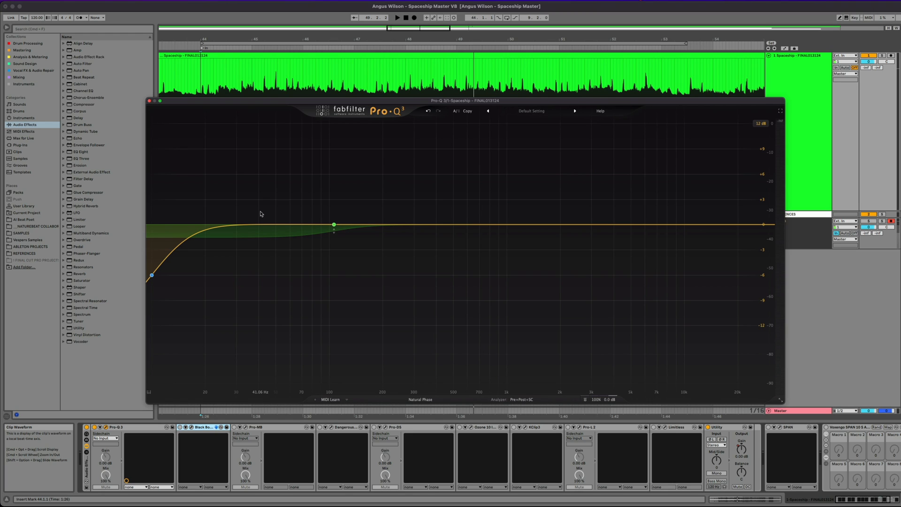
mouse_move(335, 226)
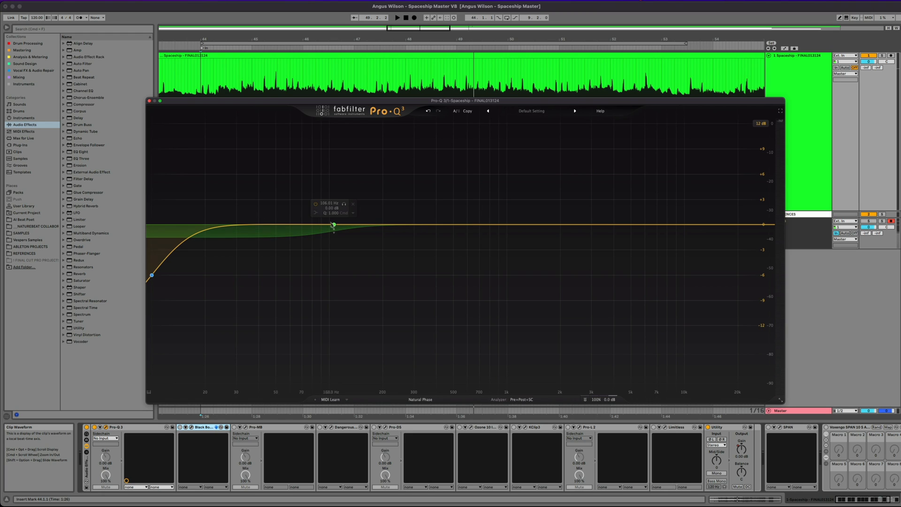
left_click(344, 205)
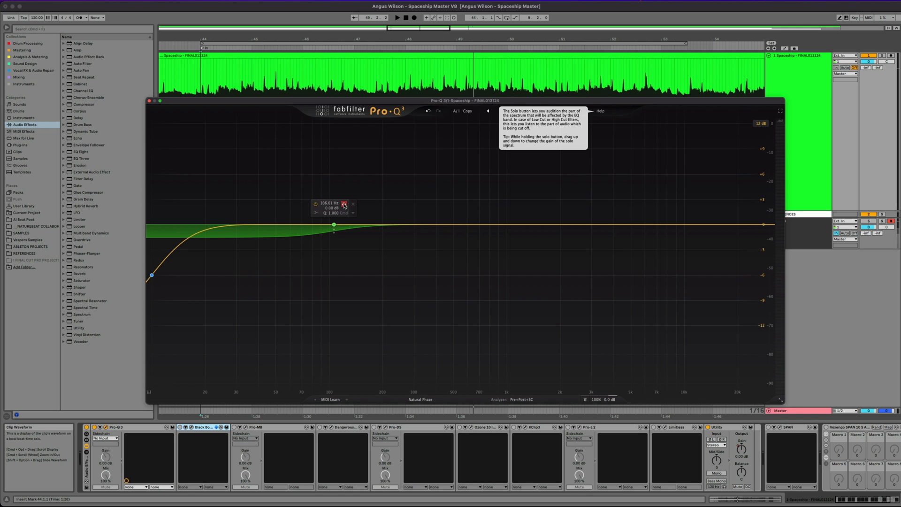
key("space")
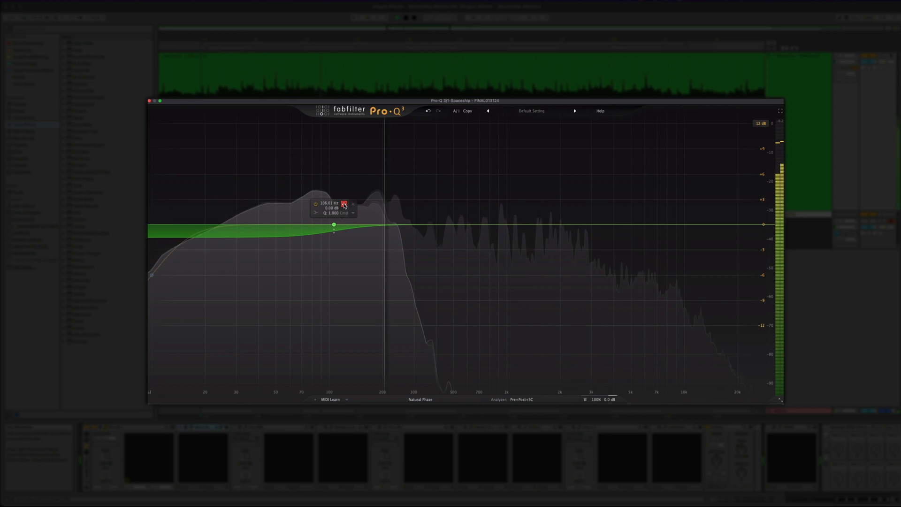
left_click(344, 205)
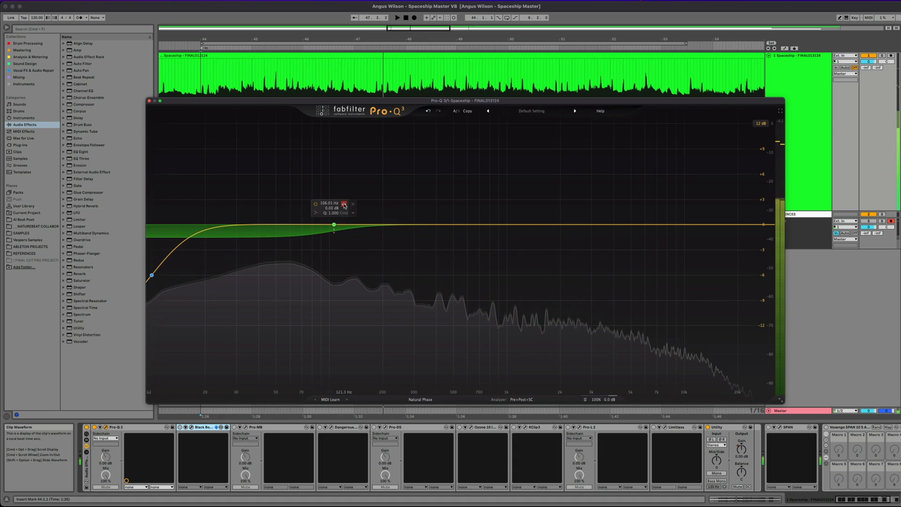
key("space")
Step: Review the Pro-Q 3 low band's dynamic range, the 10 Hz low shelf and the processing mode, and close the plug-in window
mouse_move(270, 240)
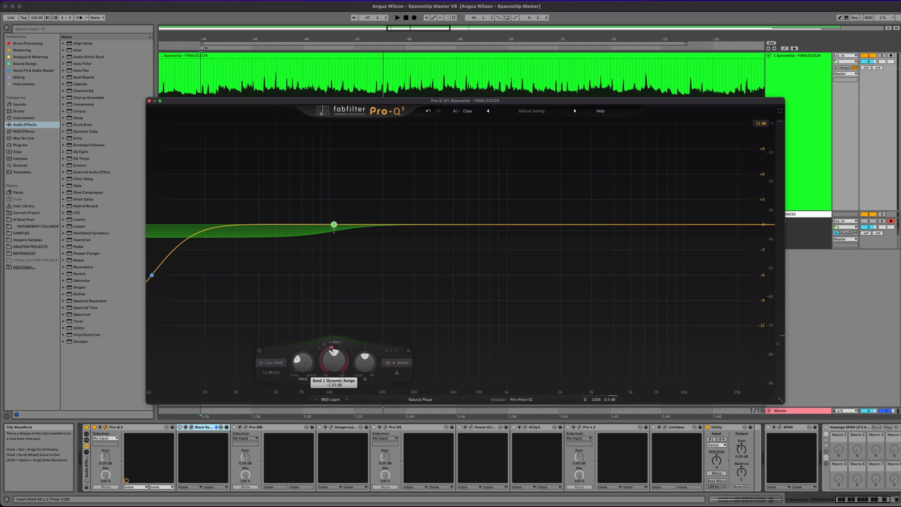
mouse_move(331, 347)
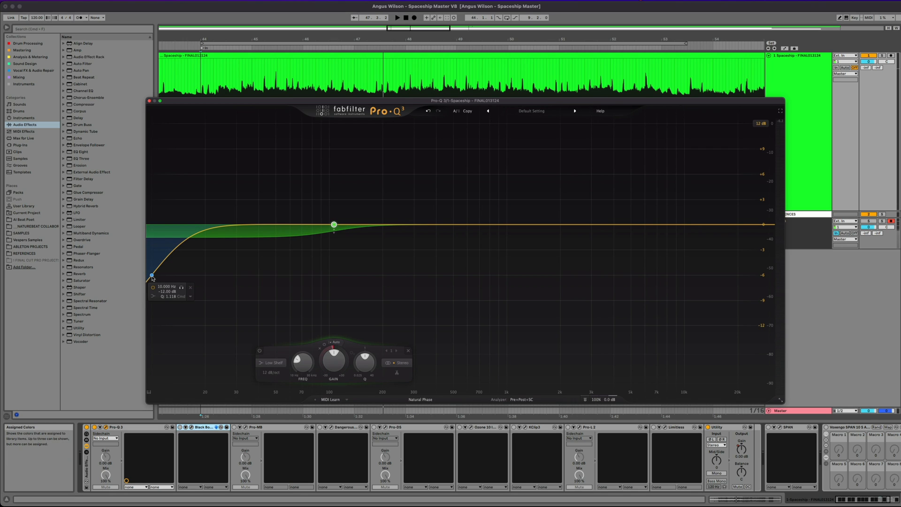
left_click(152, 276)
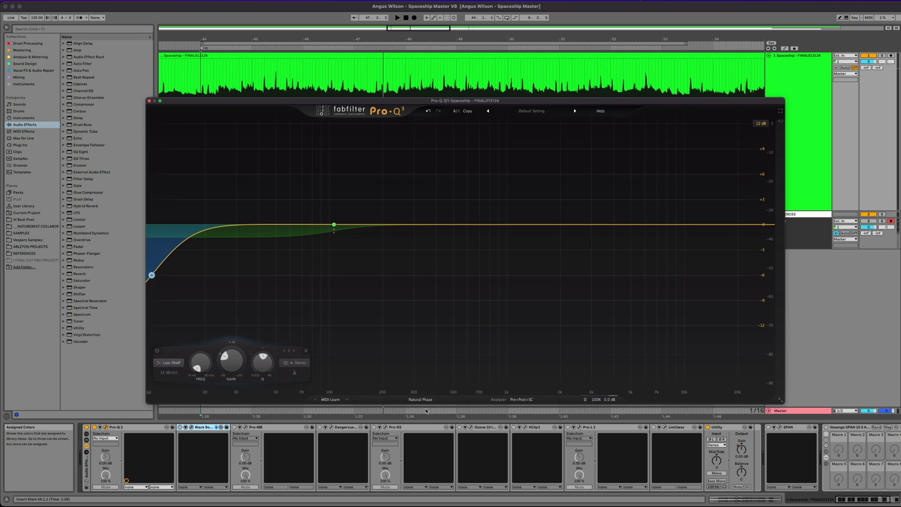
mouse_move(422, 402)
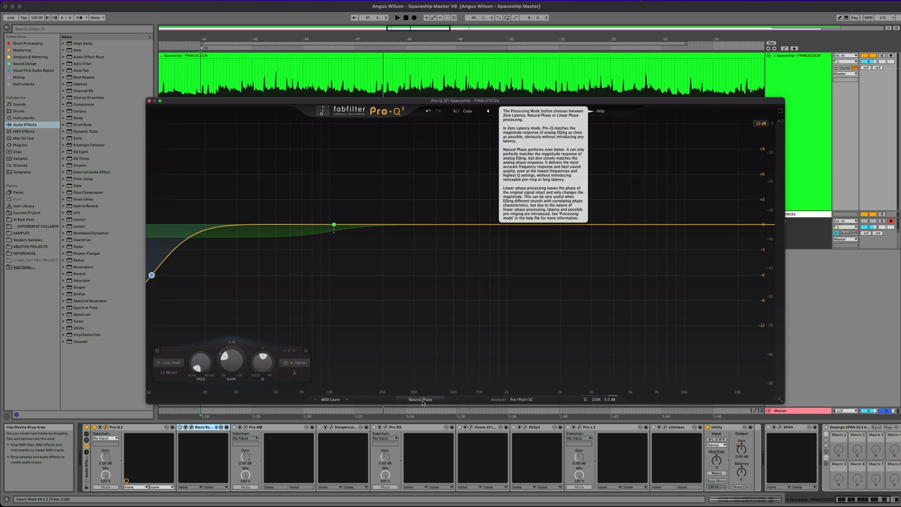
mouse_move(153, 277)
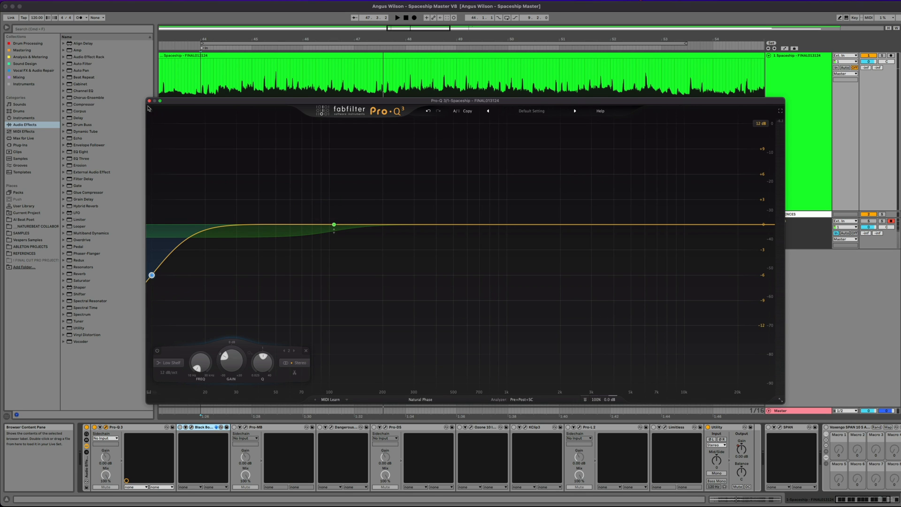
left_click(148, 101)
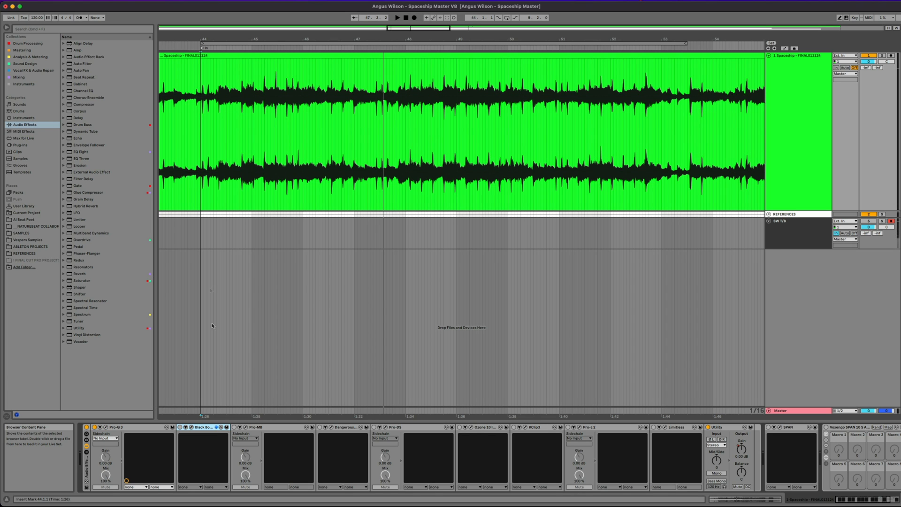
Step: Activate and open the Black Box HG-2MS, and compare the sound with it bypassed and re-enabled
left_click(181, 428)
left_click(191, 427)
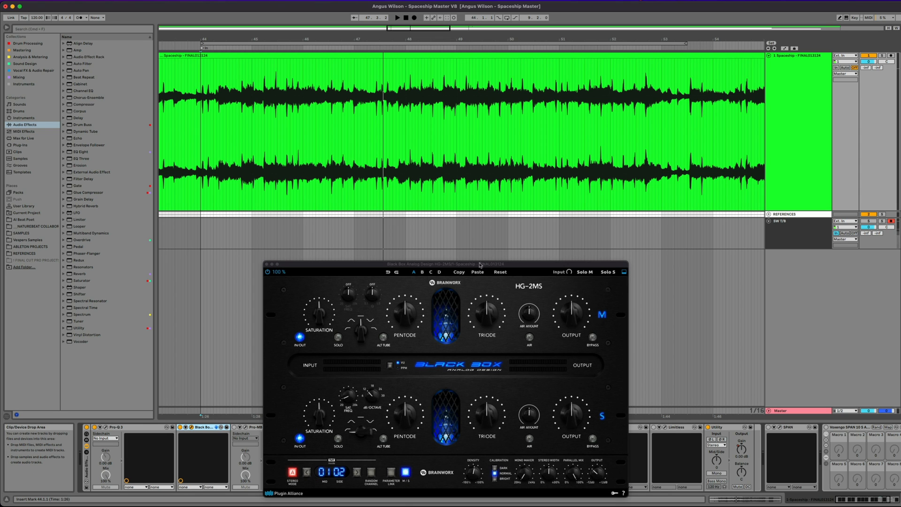
left_click_drag(475, 265, 472, 170)
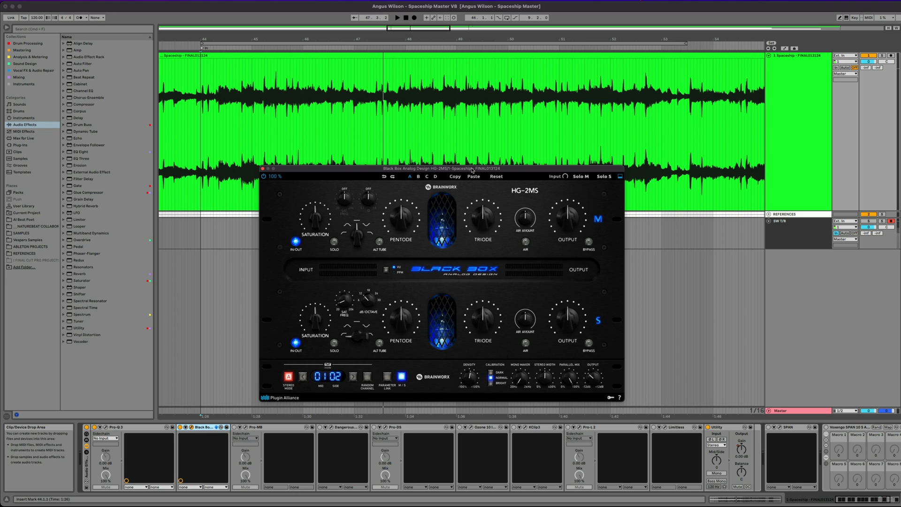
left_click(264, 176)
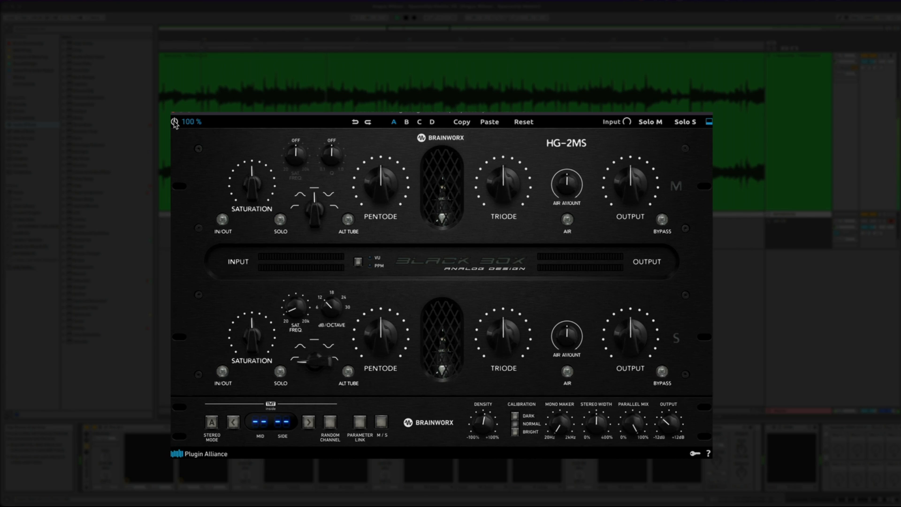
left_click(175, 123)
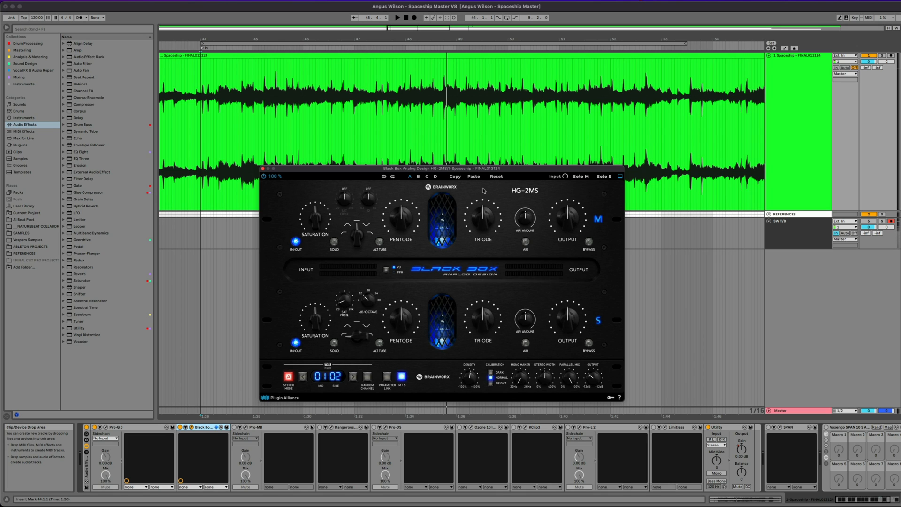
Step: Cycle through the HG-2MS settings slots A, B, C and D, finishing on slot A
left_click(418, 177)
left_click(427, 177)
left_click(435, 177)
left_click(418, 176)
left_click(410, 177)
left_click(418, 177)
left_click(407, 178)
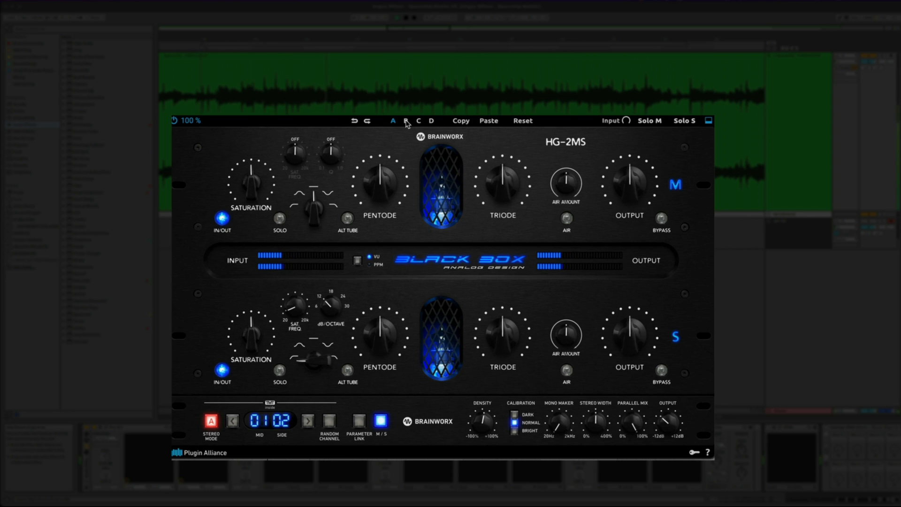
Step: Compare HG-2MS settings B against A during playback, return to A and close the plug-in window
left_click(406, 121)
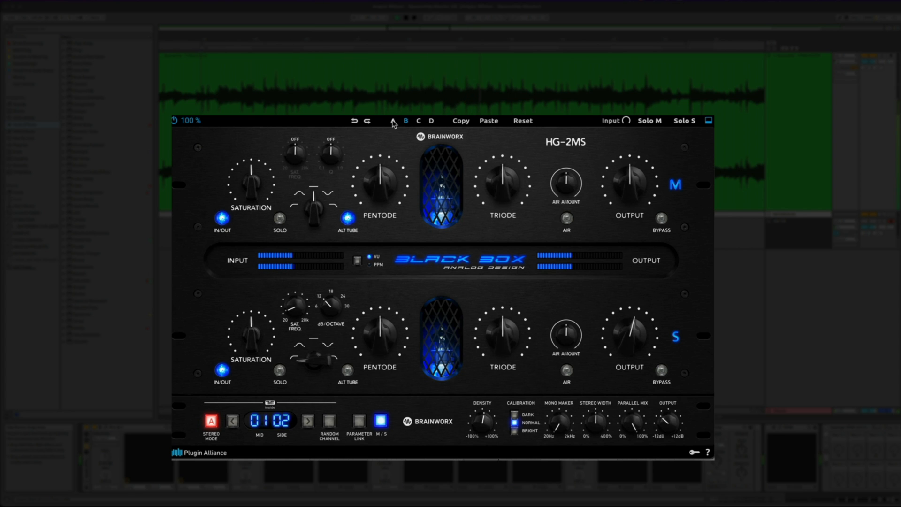
left_click(393, 121)
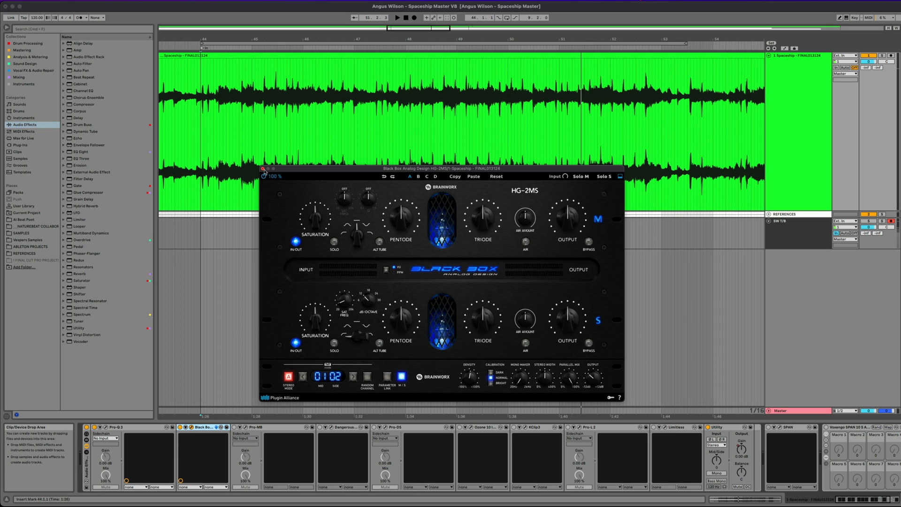
left_click(262, 169)
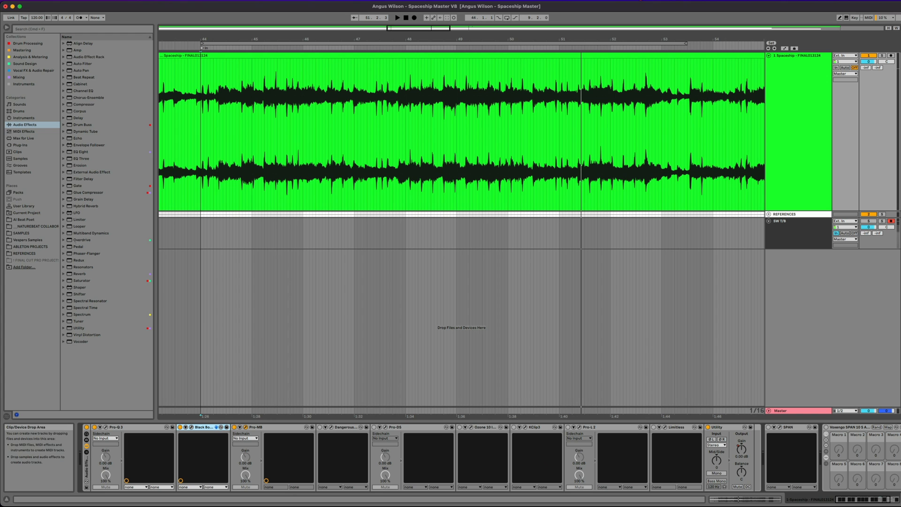
Step: Open Pro-MB, audition its low band in solo and examine that band's attack and output level
left_click(245, 427)
left_click_drag(338, 53, 612, 124)
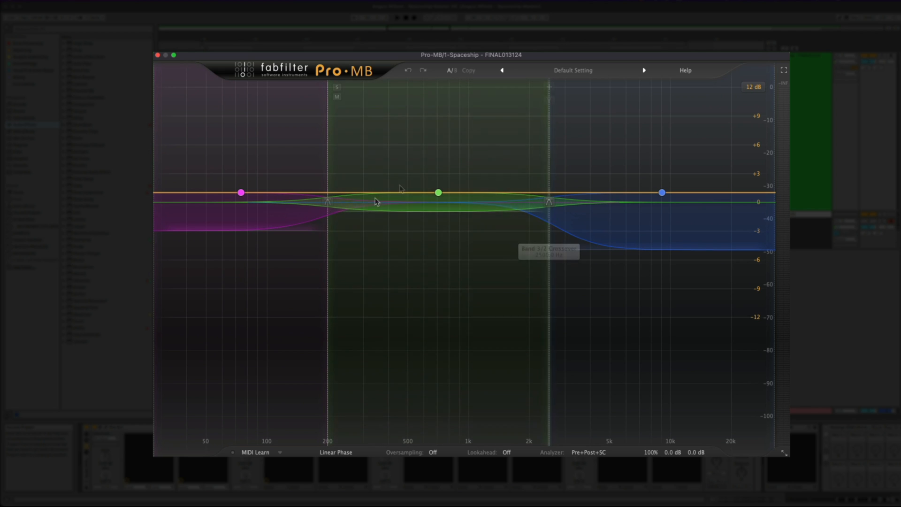
left_click(240, 192)
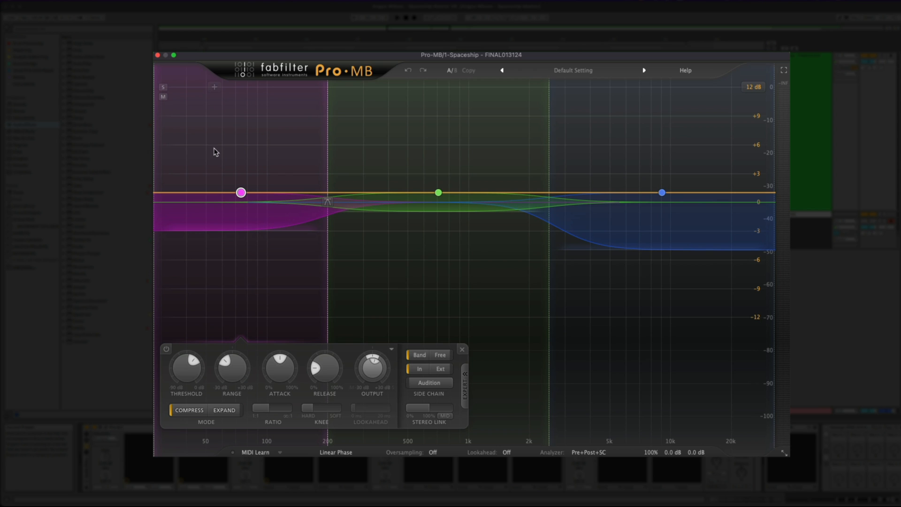
left_click(162, 88)
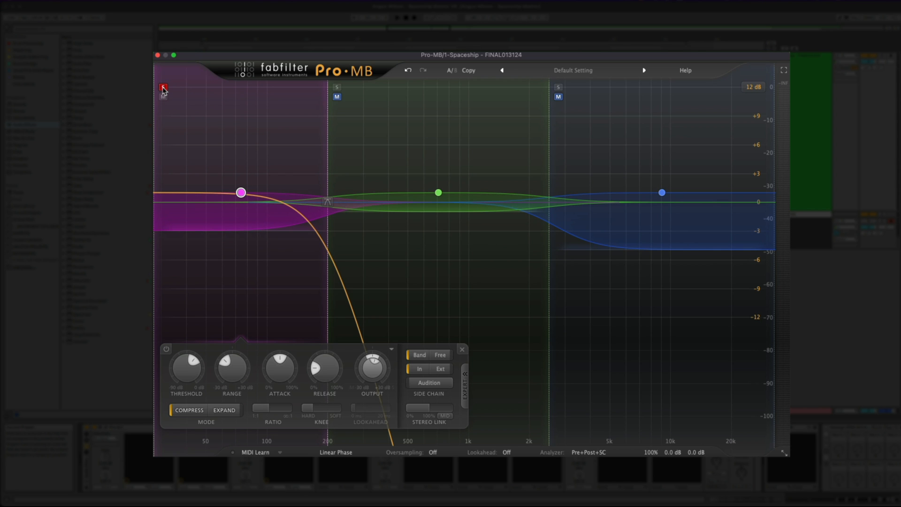
key("space")
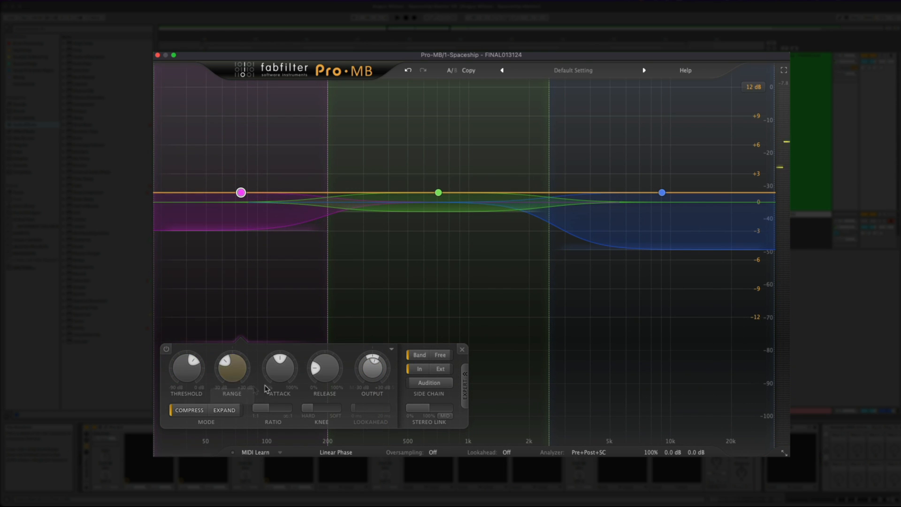
mouse_move(283, 371)
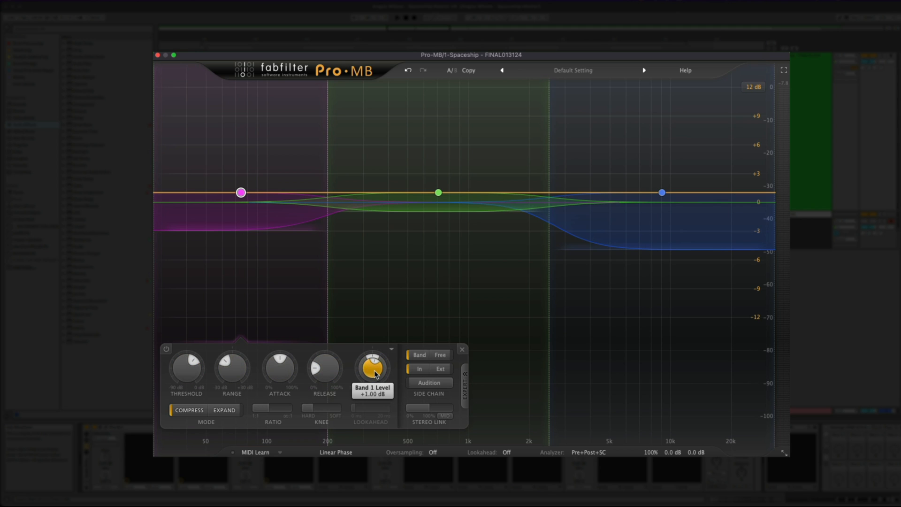
mouse_move(375, 373)
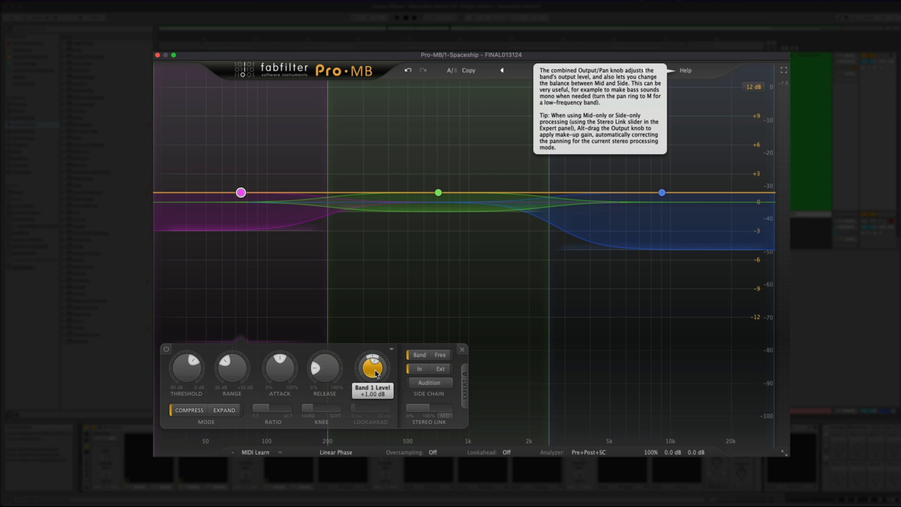
Step: Solo Pro-MB's middle band around 707 Hz during playback and examine its range, release, output and attack
left_click(469, 259)
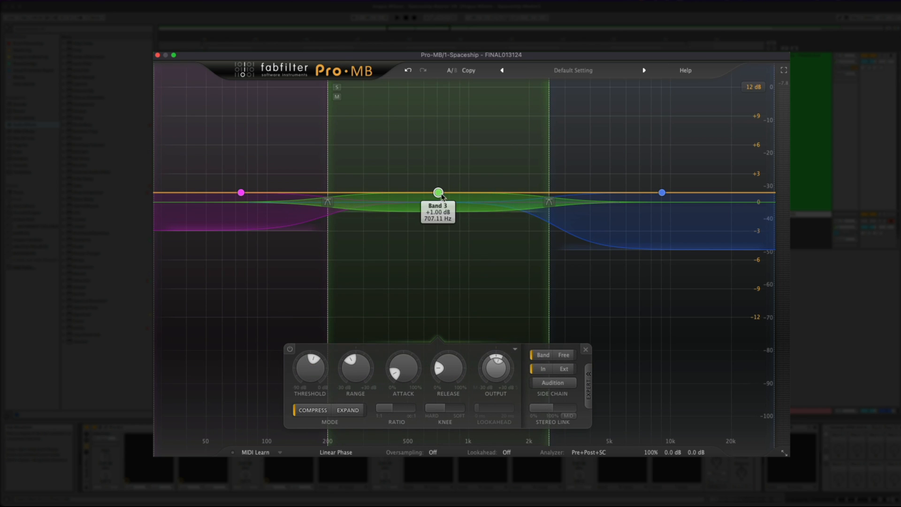
left_click(337, 87)
key("space")
mouse_move(439, 197)
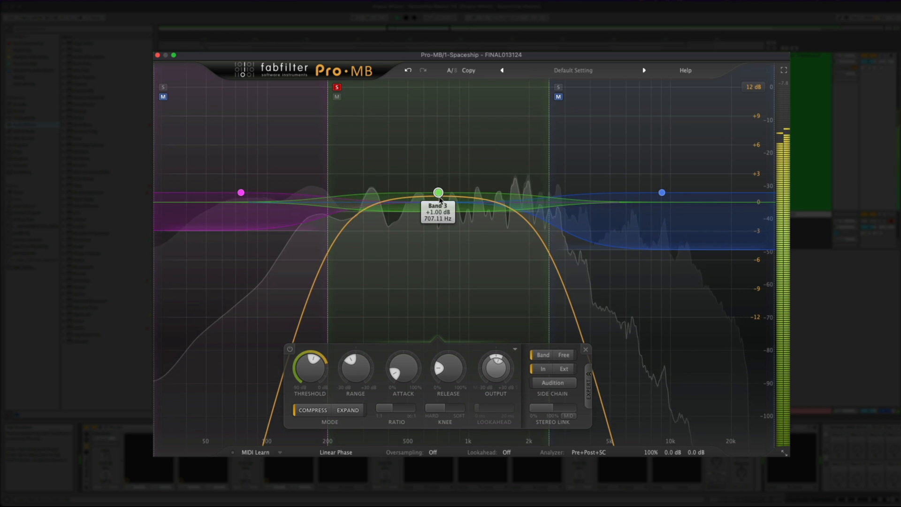
mouse_move(359, 377)
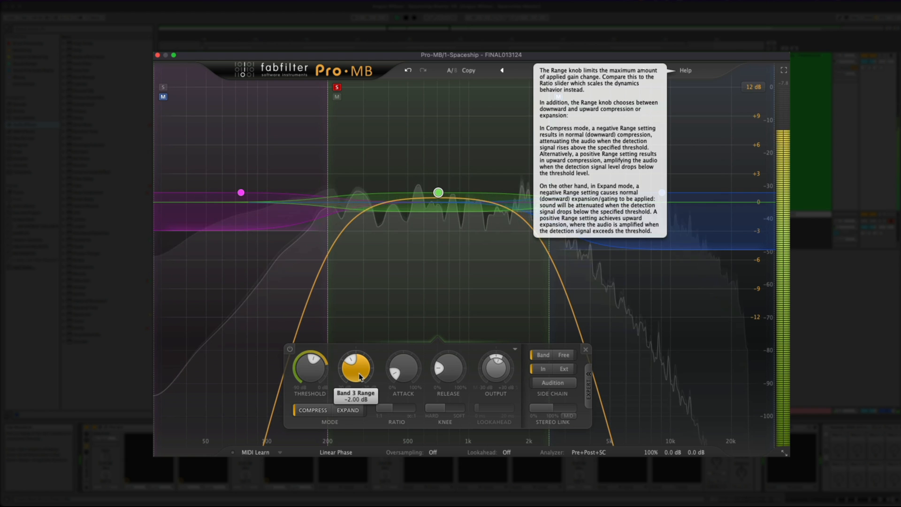
mouse_move(447, 376)
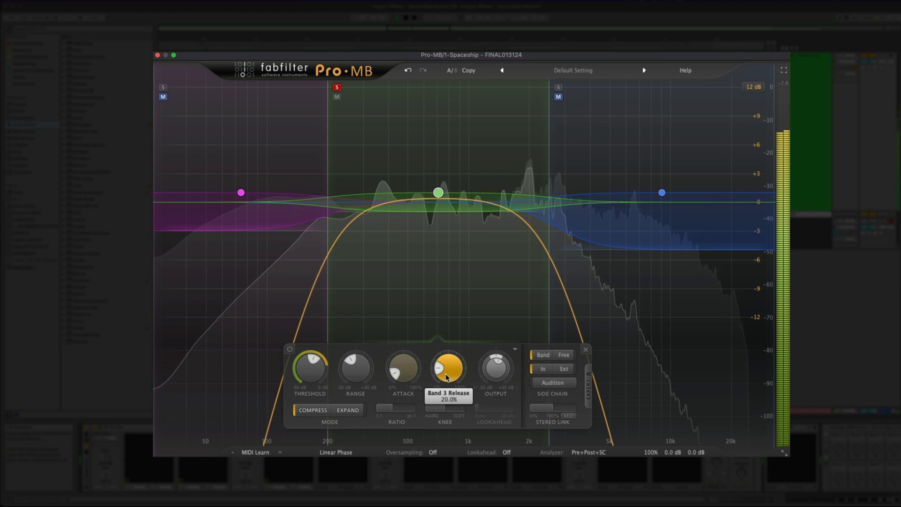
mouse_move(496, 373)
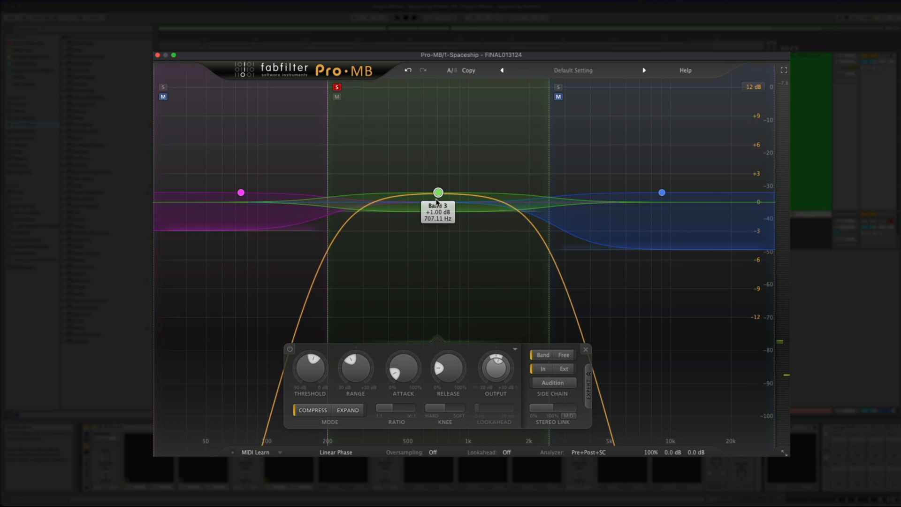
mouse_move(402, 371)
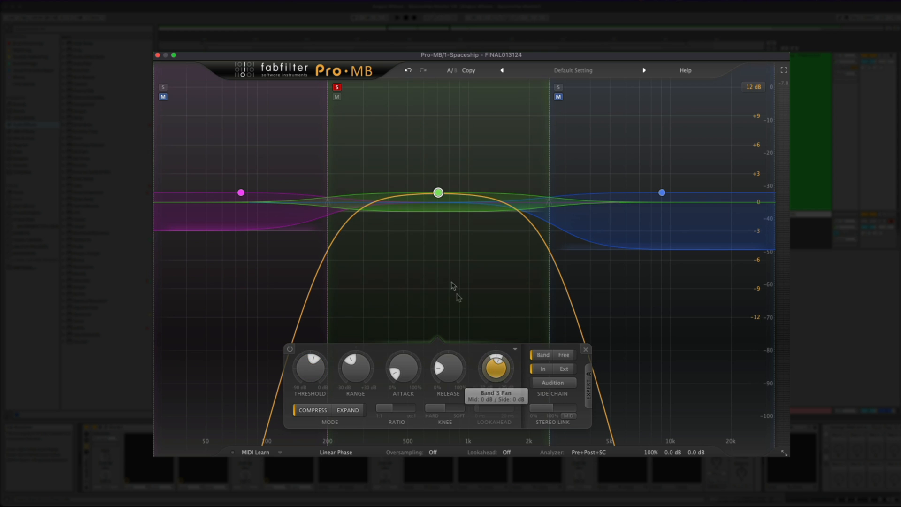
Step: Switch Pro-MB's solo from the middle band to the high band, audition it during playback, and close the plug-in window
left_click(336, 87)
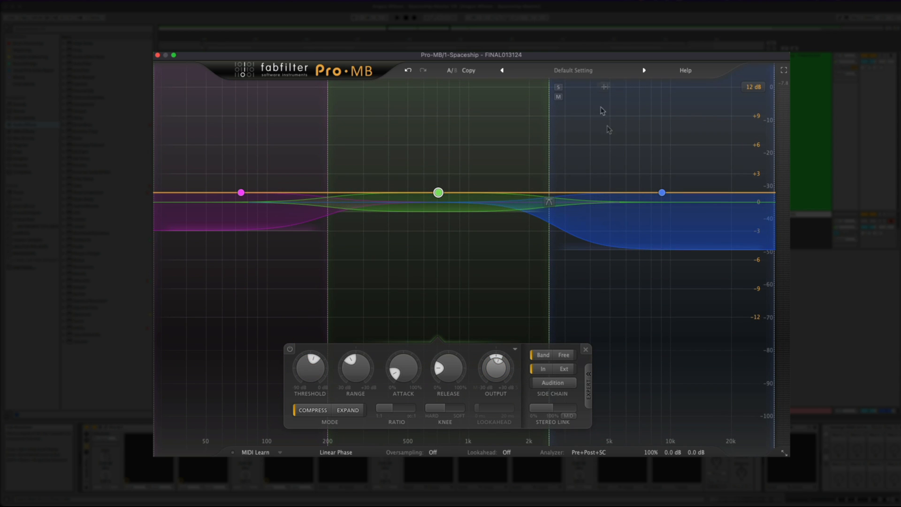
left_click(558, 87)
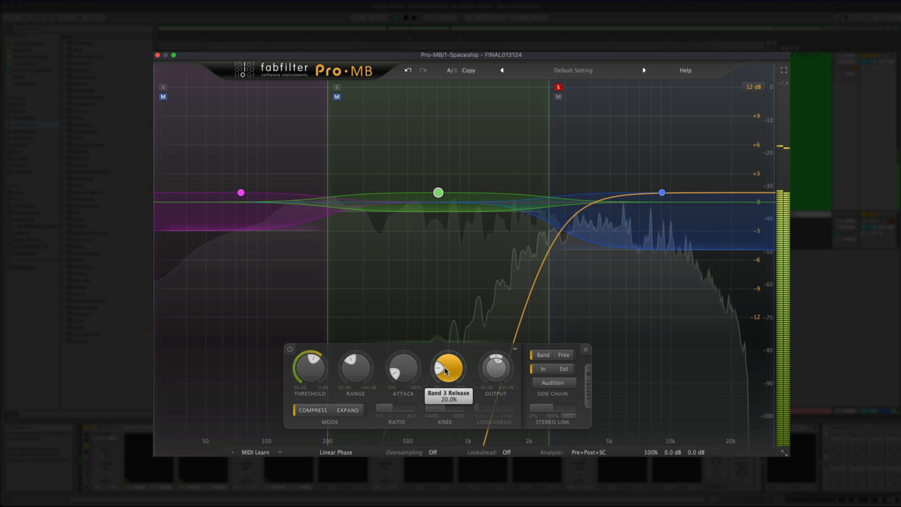
left_click(558, 88)
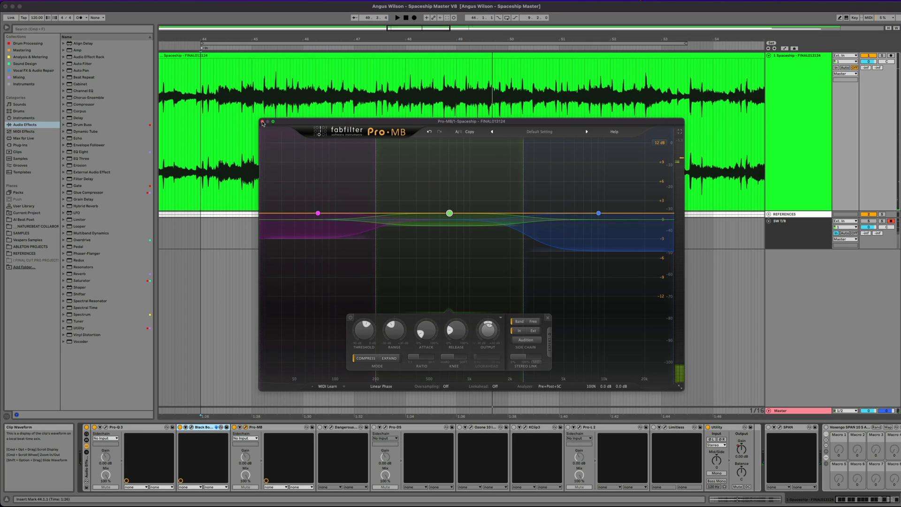
left_click(167, 61)
Step: Turn on the Dangerous BAX EQ Master and open its window over the arrangement
left_click(320, 427)
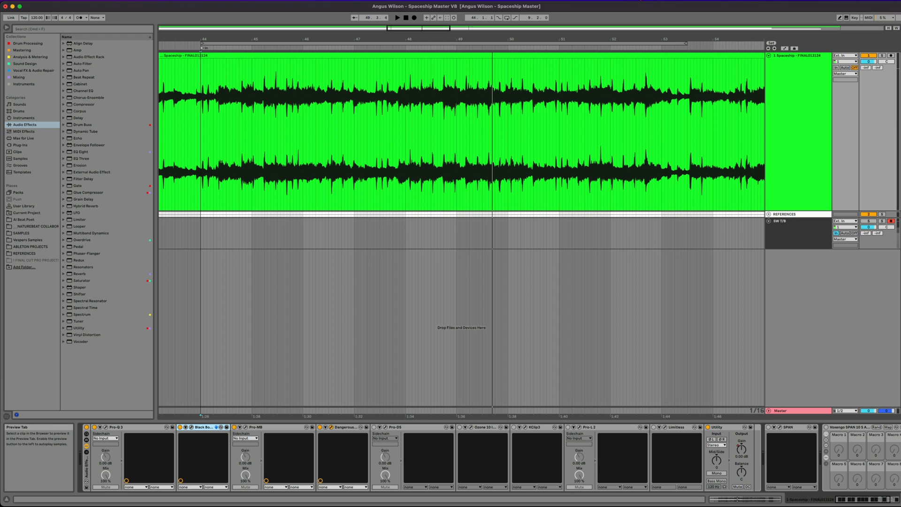
left_click_drag(278, 259, 449, 258)
left_click_drag(466, 247, 465, 245)
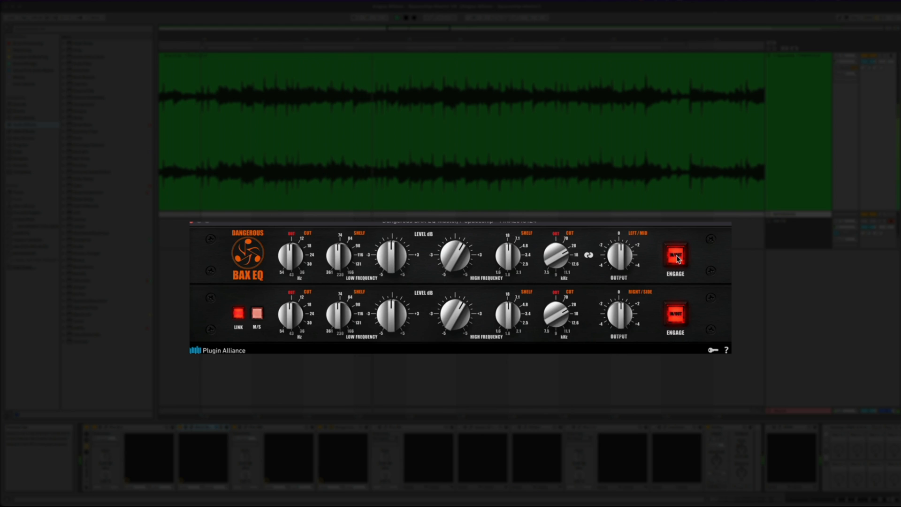
Step: Compare the BAX EQ disengaged and engaged during playback, examine its high-frequency controls, and close its window
left_click(676, 256)
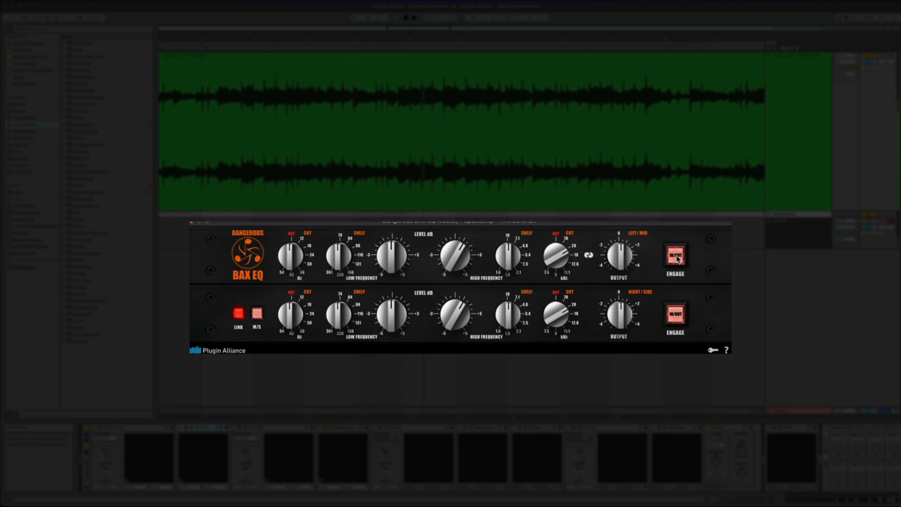
left_click(677, 258)
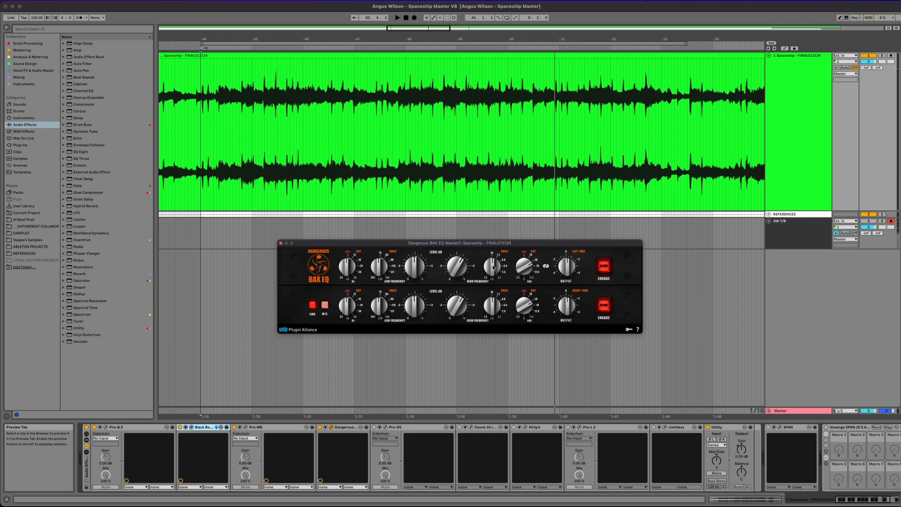
left_click_drag(492, 268, 530, 265)
left_click(281, 244)
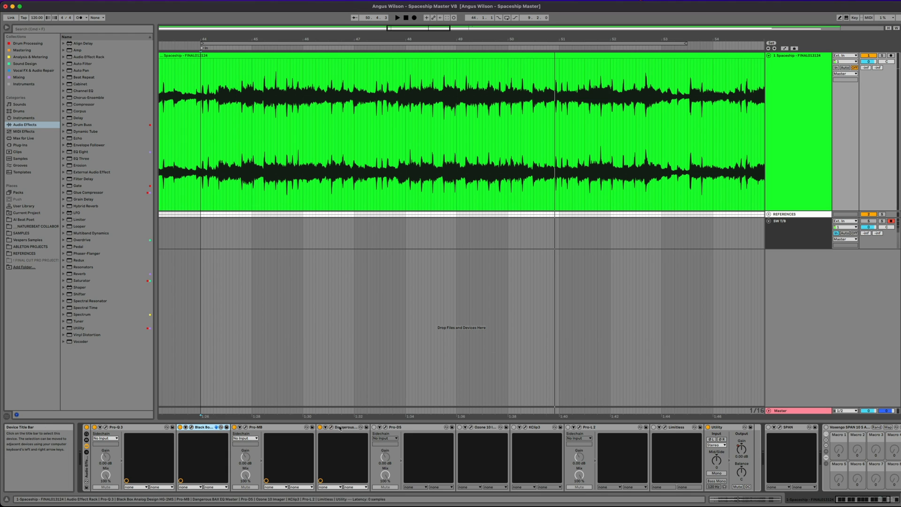
Step: Turn on Pro-DS, centre its window and view its Mastering presets, keeping Vocal De-essing in Music
left_click(374, 427)
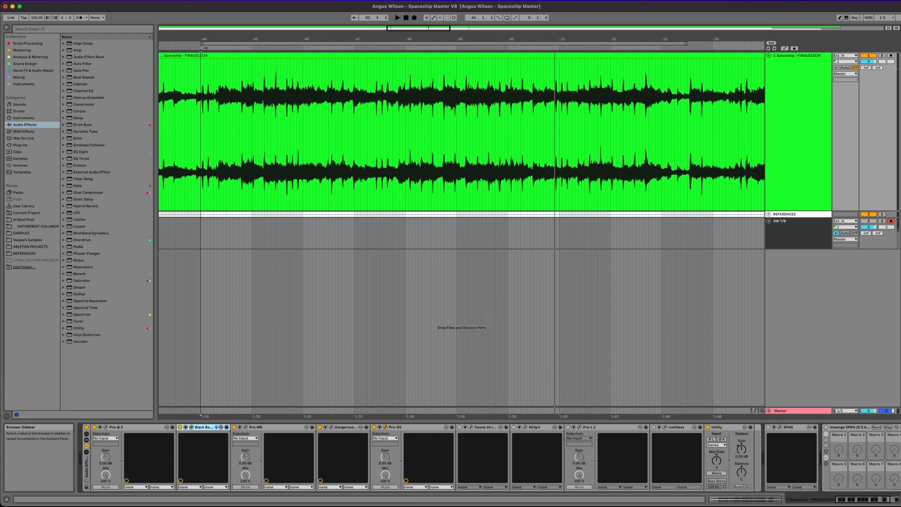
left_click_drag(172, 77, 520, 193)
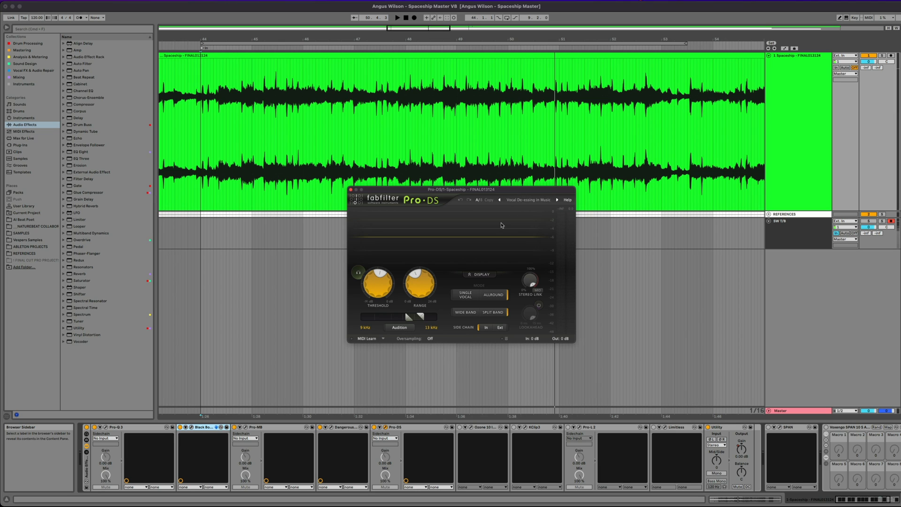
left_click(528, 200)
mouse_move(528, 210)
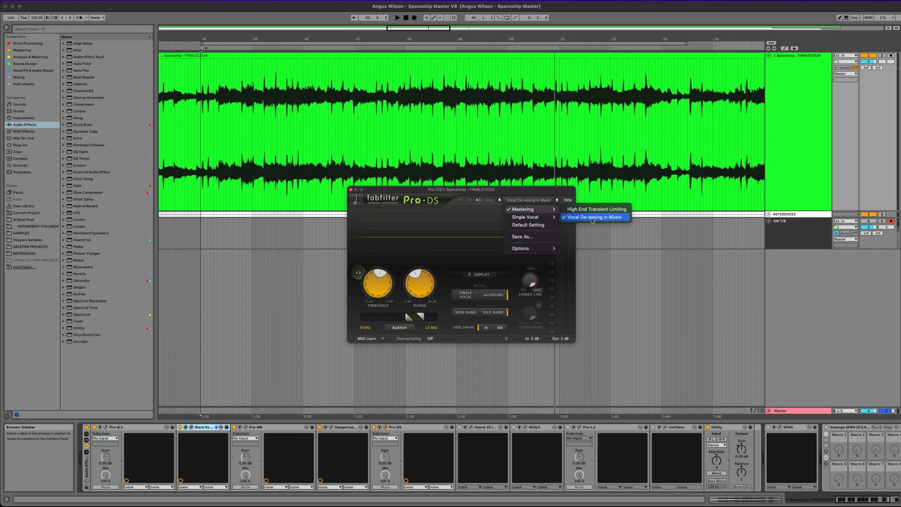
left_click(452, 227)
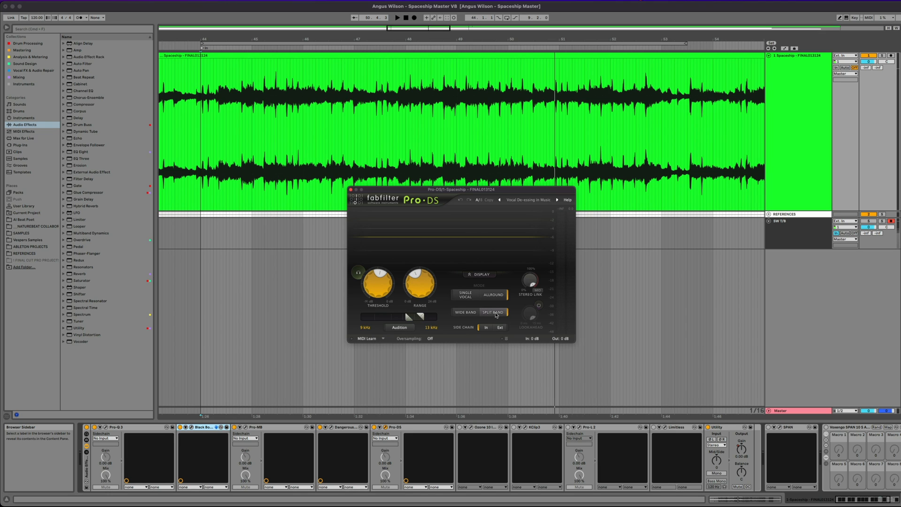
Step: Compare Pro-DS active and bypassed during playback, re-enable it and close the plug-in window
key("space")
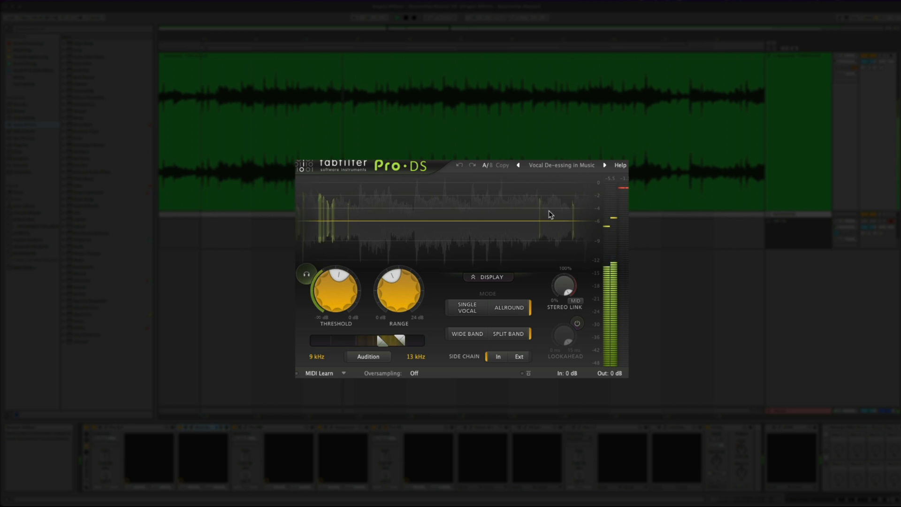
left_click(528, 374)
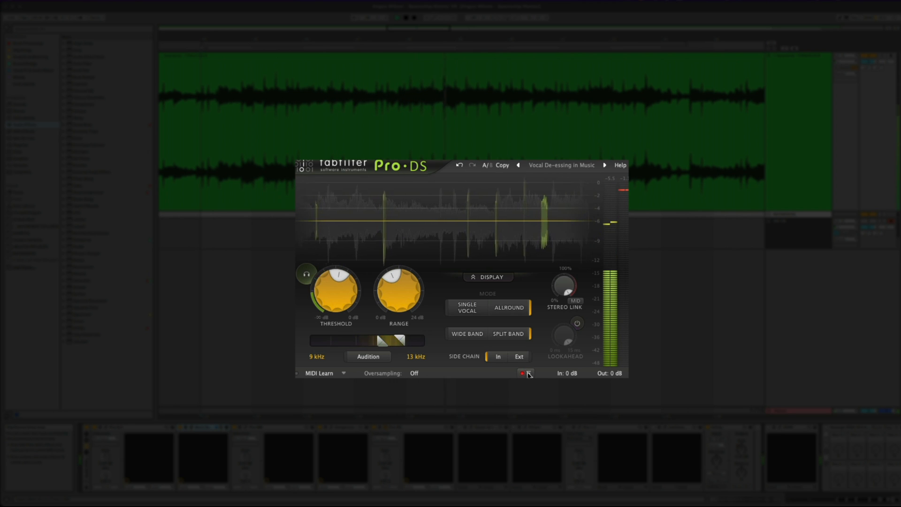
key("space")
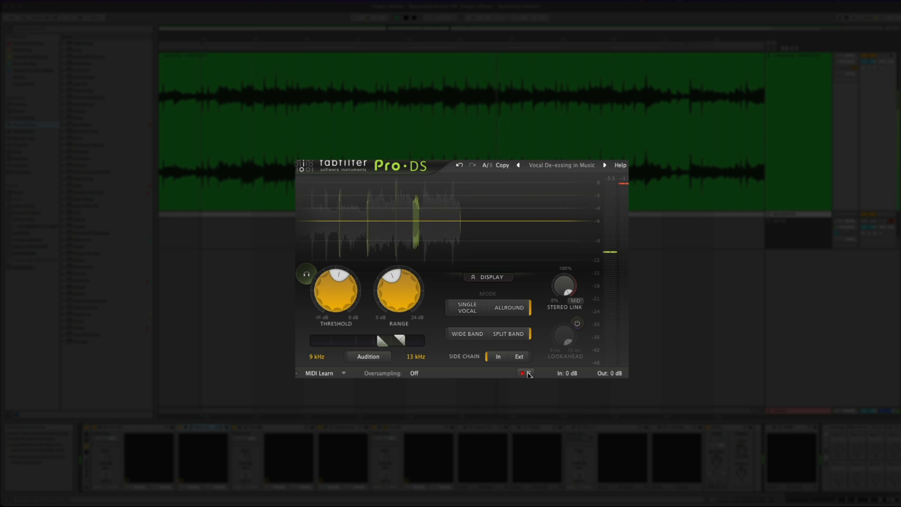
left_click(529, 374)
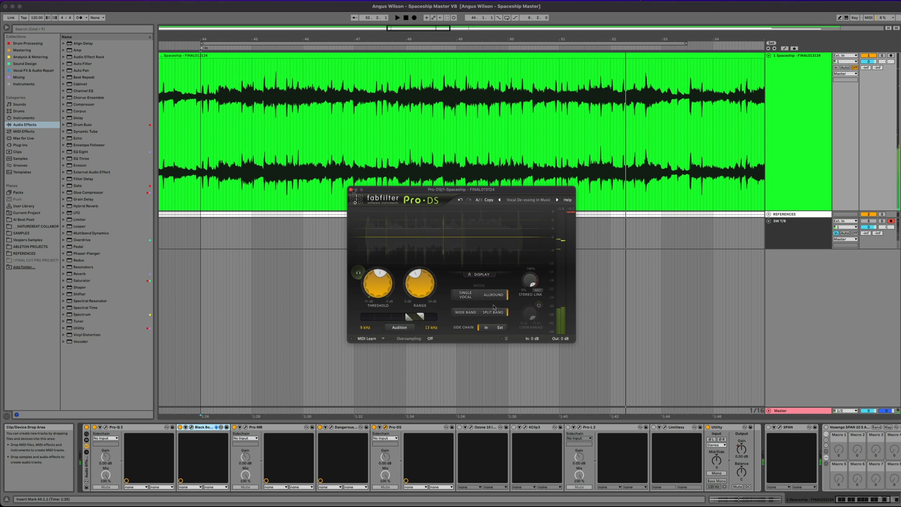
left_click(351, 189)
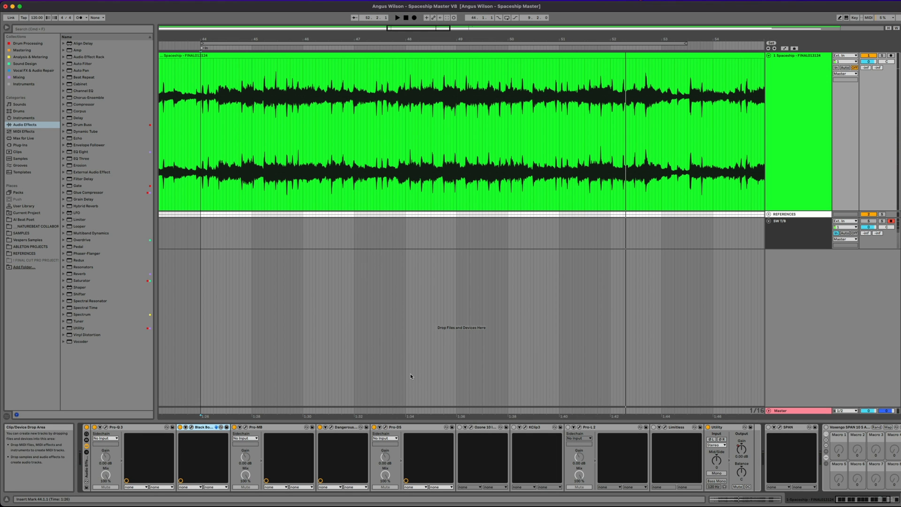
Step: Turn on Ozone 10 Imager and centre its open window over the arrangement
left_click(459, 427)
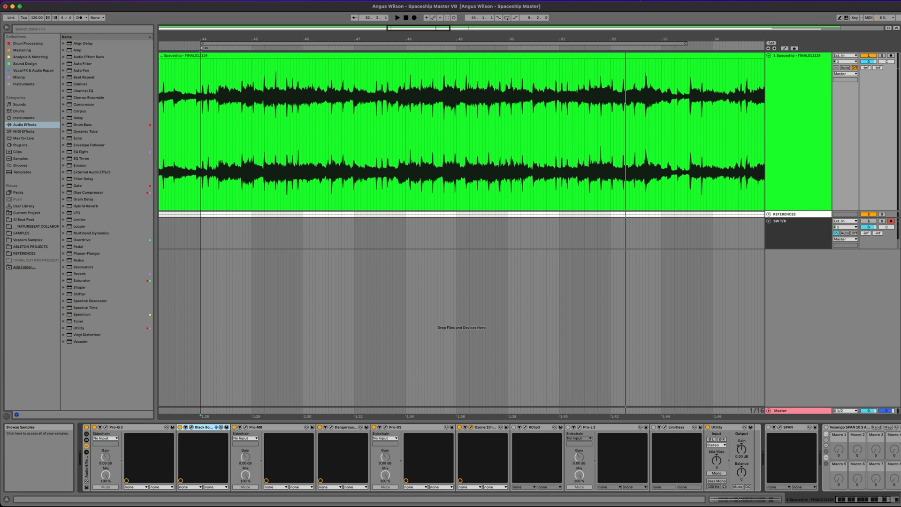
left_click(471, 428)
left_click_drag(230, 12, 491, 151)
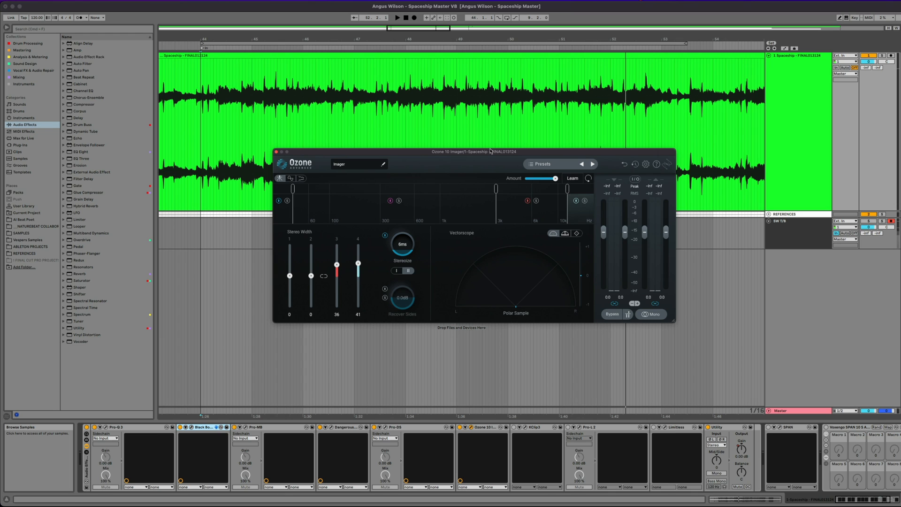
left_click_drag(474, 155, 458, 165)
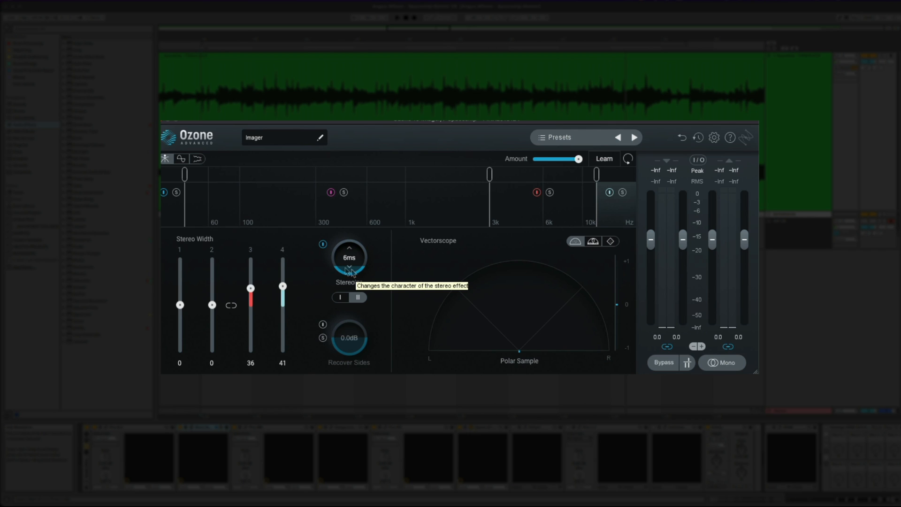
Step: Switch the Imager's Stereoize effect off and back on twice, leaving it enabled at 6 ms
left_click(323, 244)
left_click(322, 244)
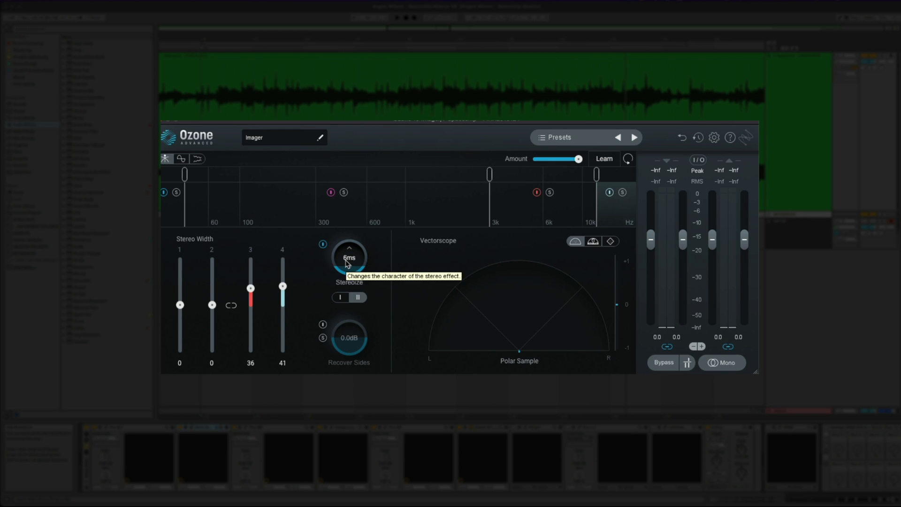
left_click(323, 244)
left_click(323, 244)
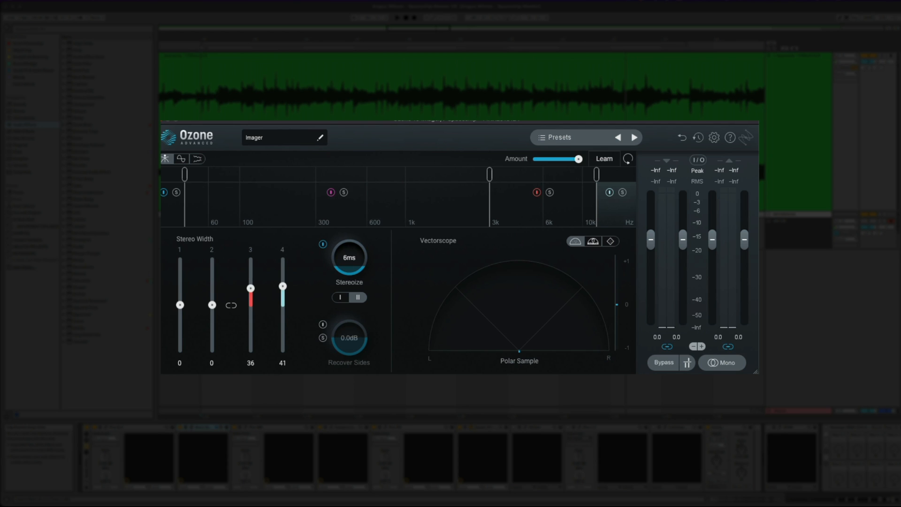
Step: Compare the Imager bypassed and active while the track plays
left_click(664, 364)
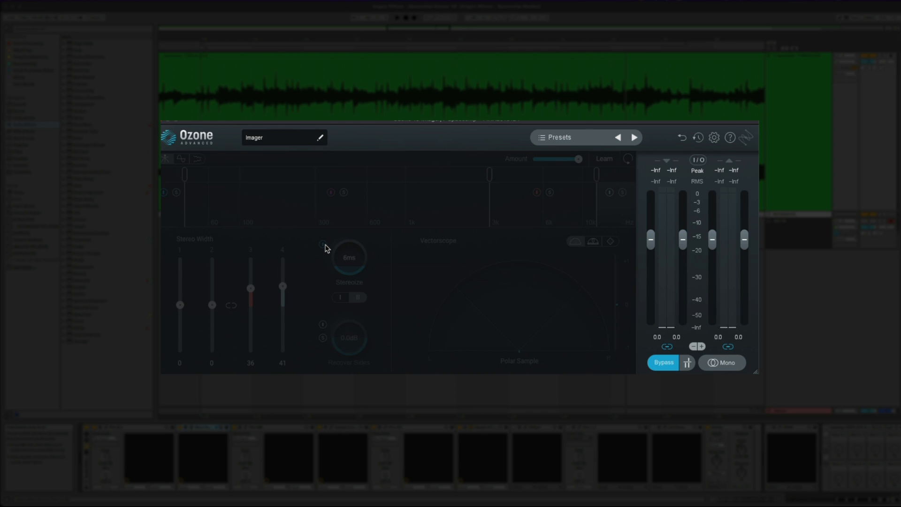
key("space")
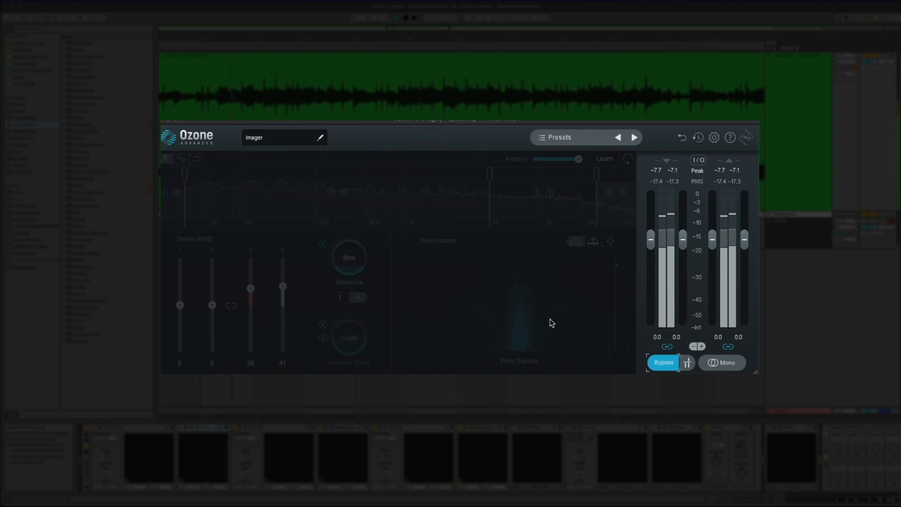
left_click(663, 363)
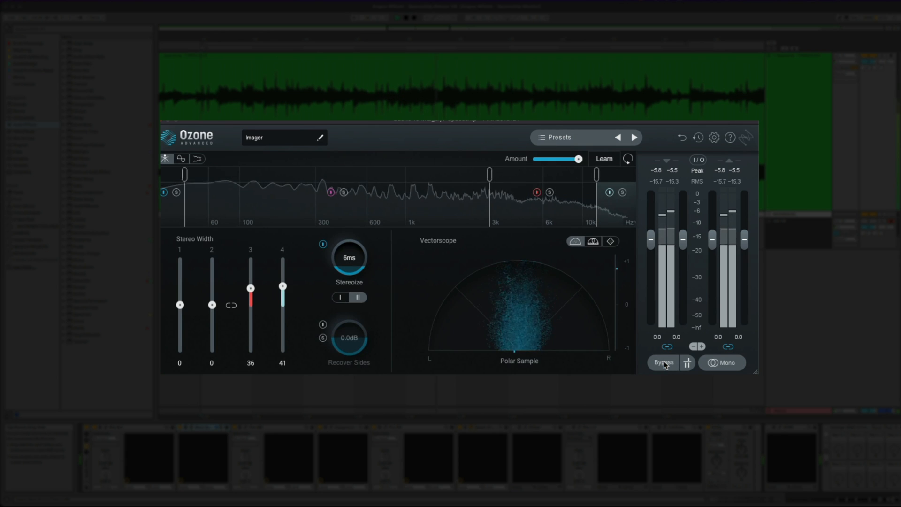
Step: Audition the track with Stereoize off and on again during playback, and close the Imager window
left_click(323, 244)
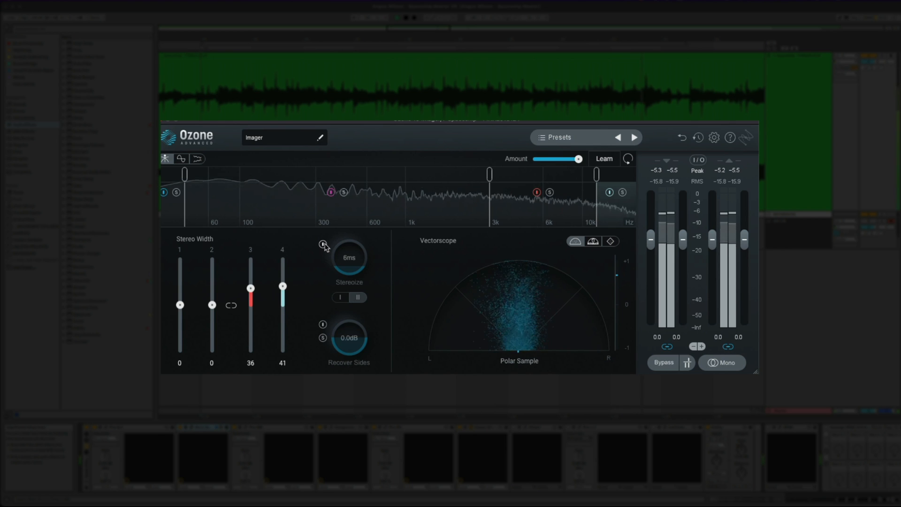
left_click(323, 244)
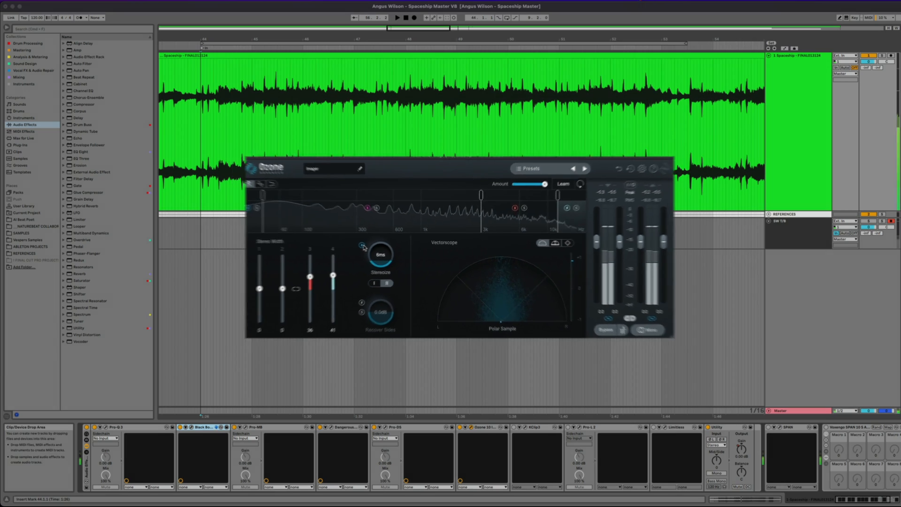
left_click(166, 120)
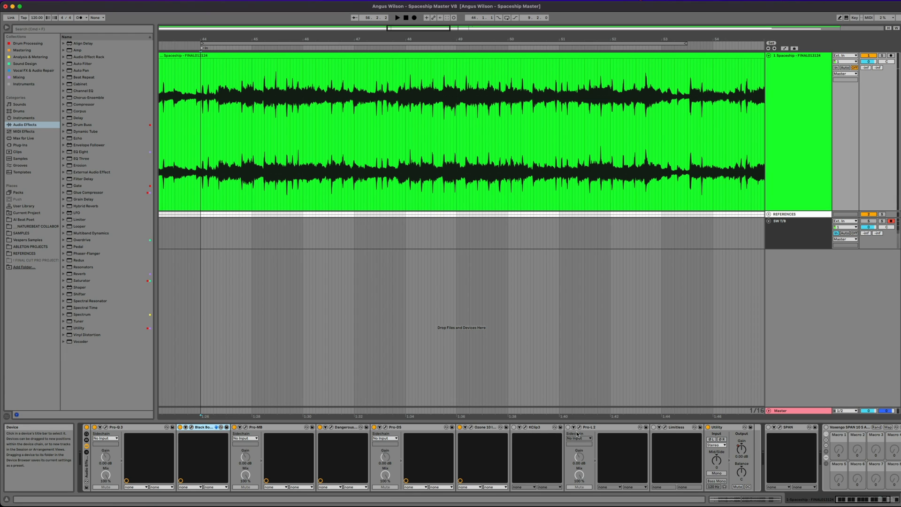
Step: Turn on KClip 3, open its window and centre it over the arrangement
left_click(514, 427)
left_click(525, 427)
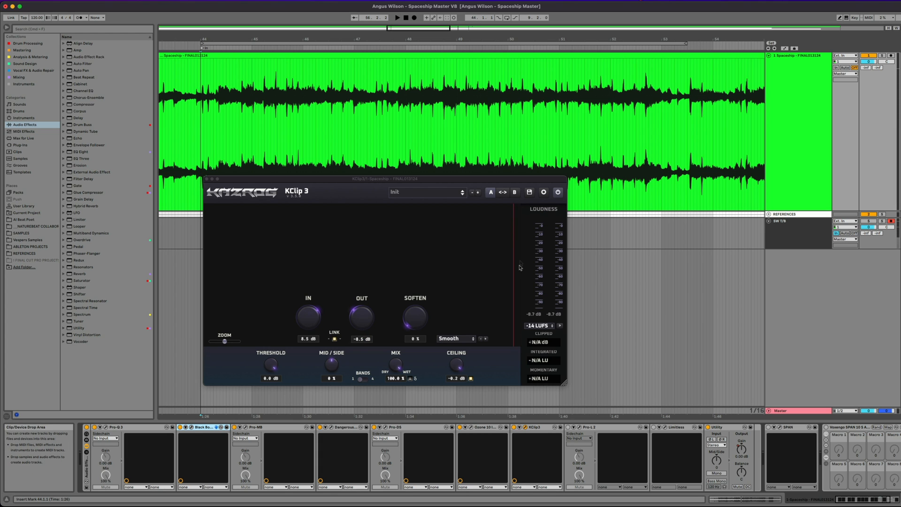
left_click_drag(442, 180, 523, 148)
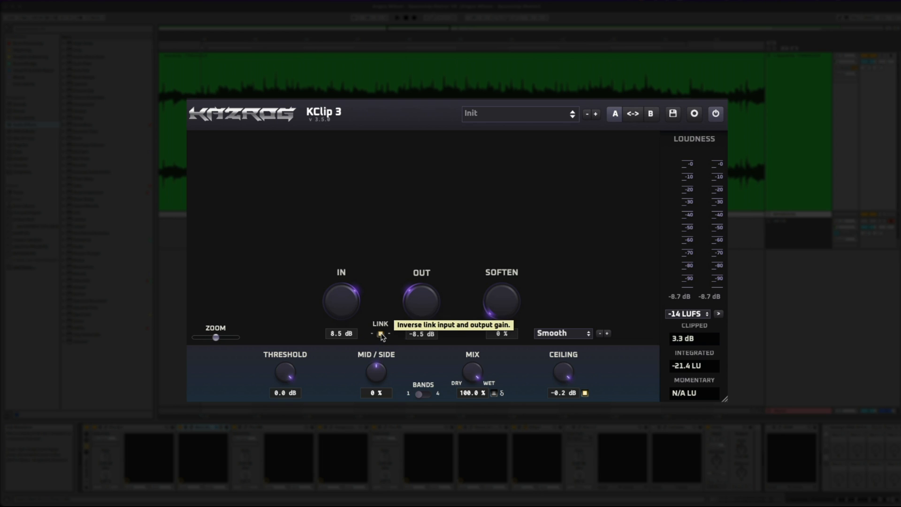
Step: Toggle KClip 3's input/output gain link off and on, and examine its clipping and loudness readings during playback
left_click(380, 334)
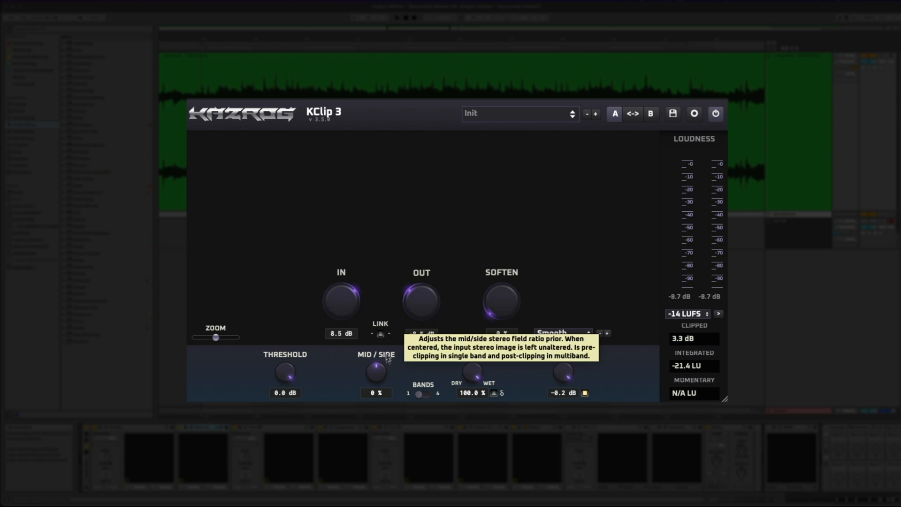
left_click(385, 334)
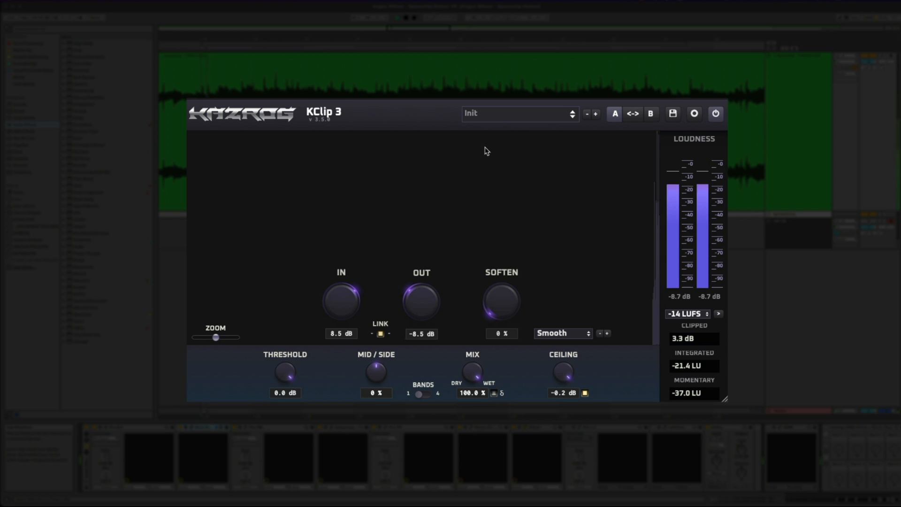
key("space")
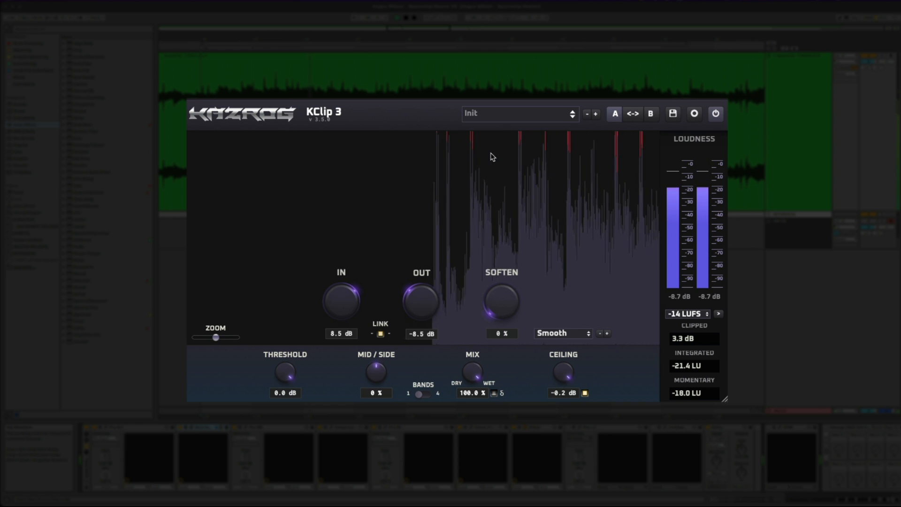
left_click(679, 342)
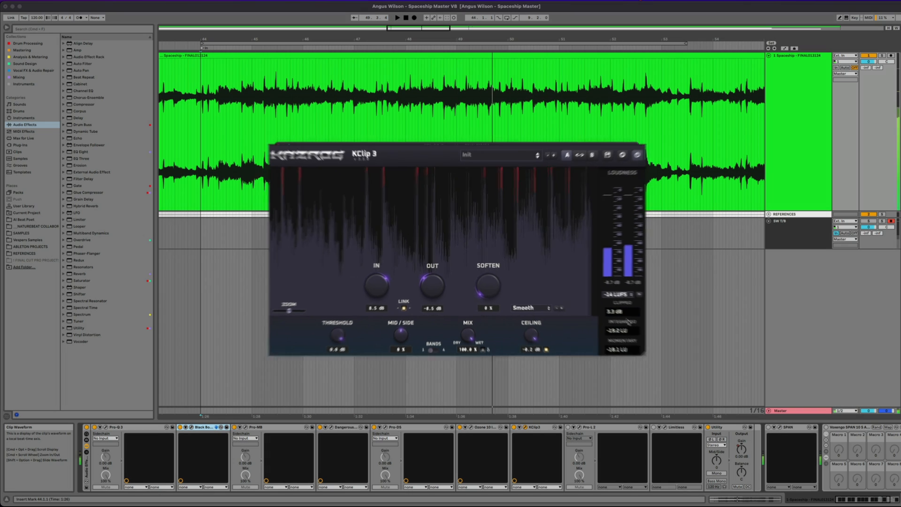
key("space")
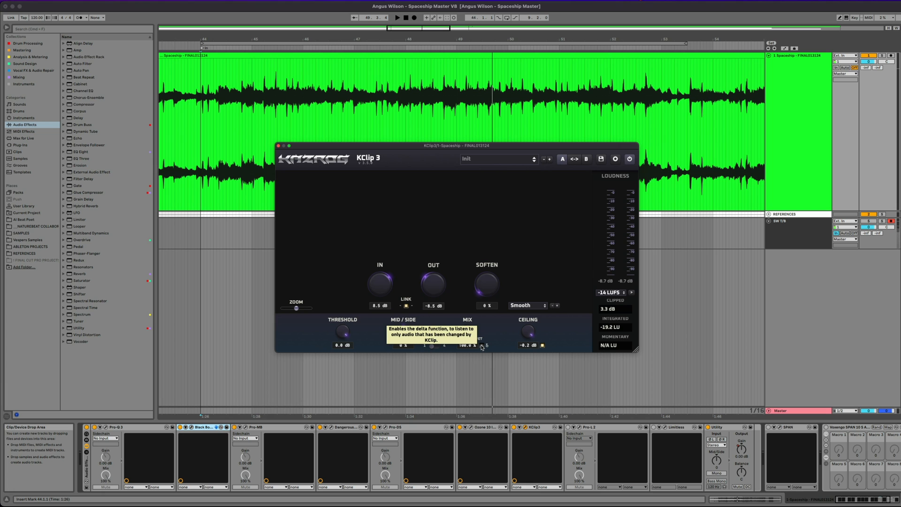
Step: Play the track with KClip 3's delta listening switched on, and switch it off again
key("space")
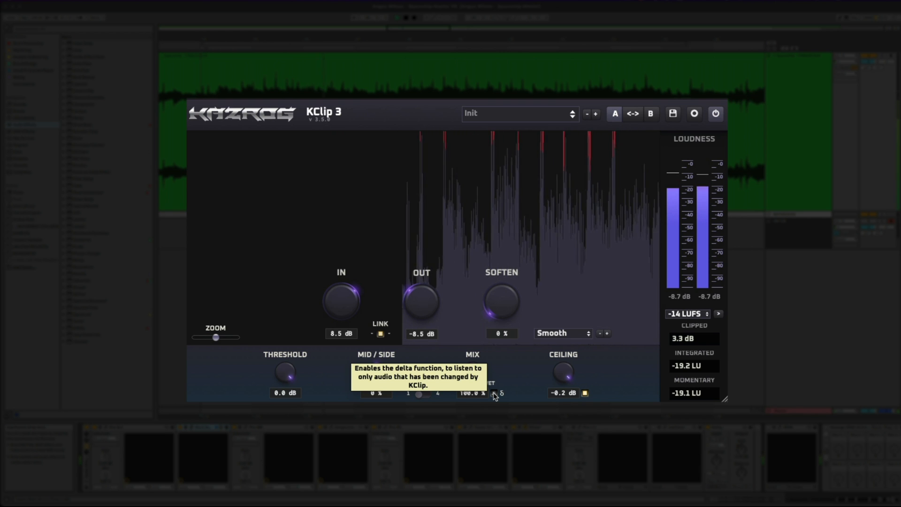
left_click(493, 393)
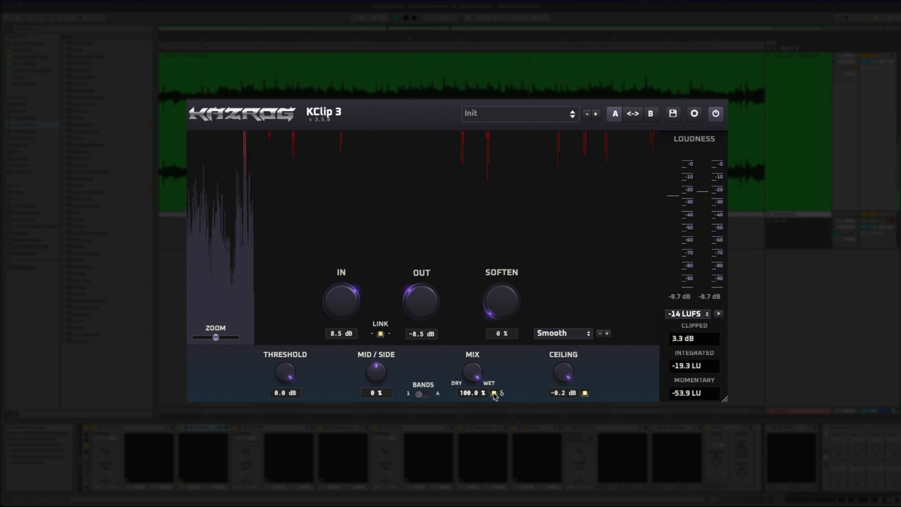
left_click(494, 393)
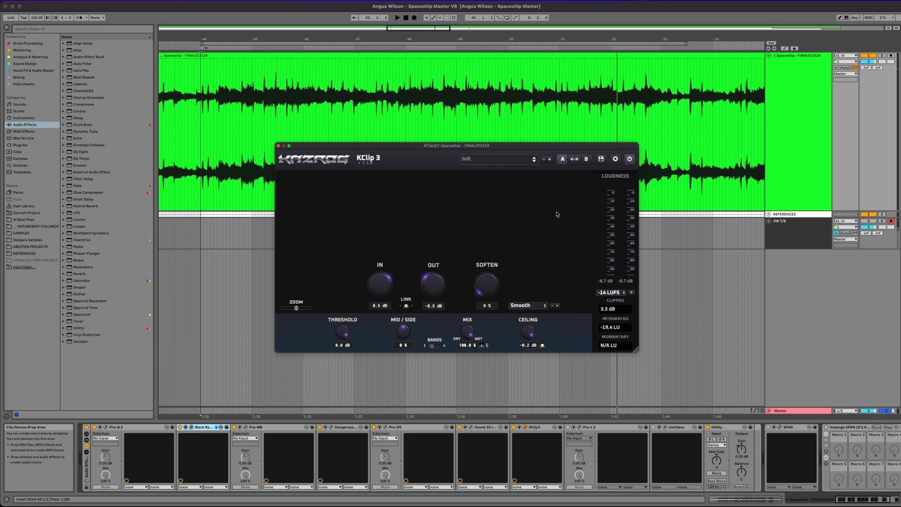
Step: Examine KClip 3's online oversampling options, save the settings dialog and close the plug-in window
left_click(615, 160)
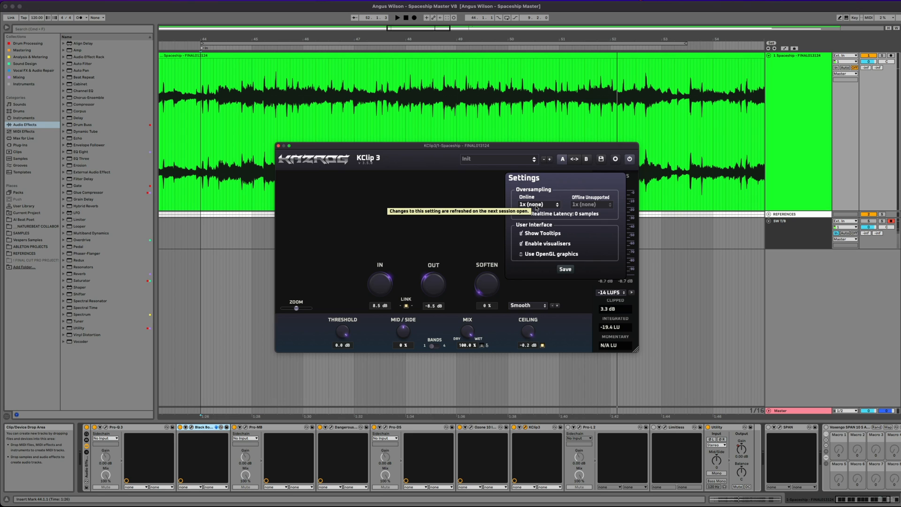
left_click(565, 269)
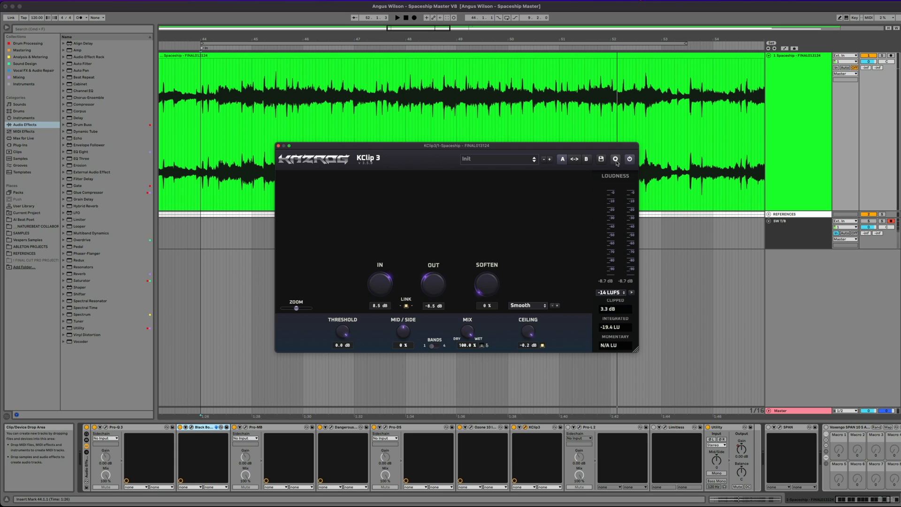
left_click(278, 145)
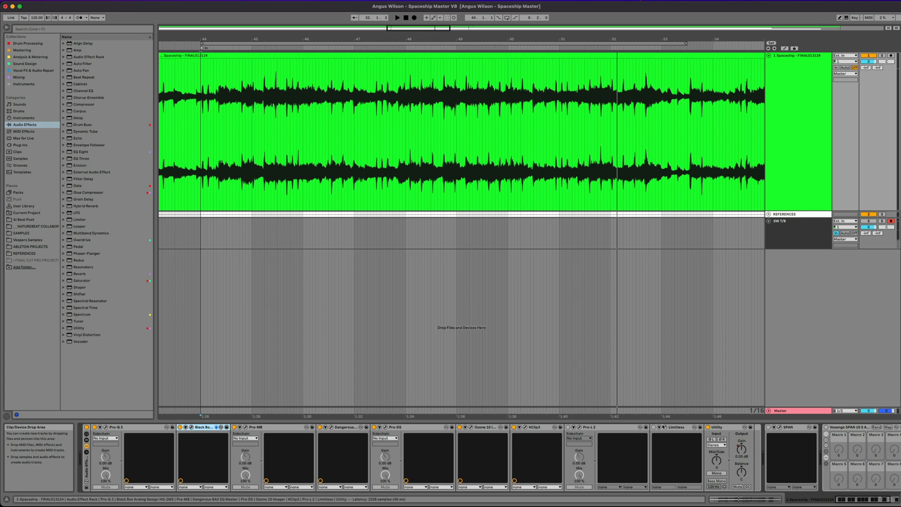
Step: Turn on Pro-L 2, open its window and position it over the arrangement
left_click(568, 428)
left_click_drag(541, 217, 537, 141)
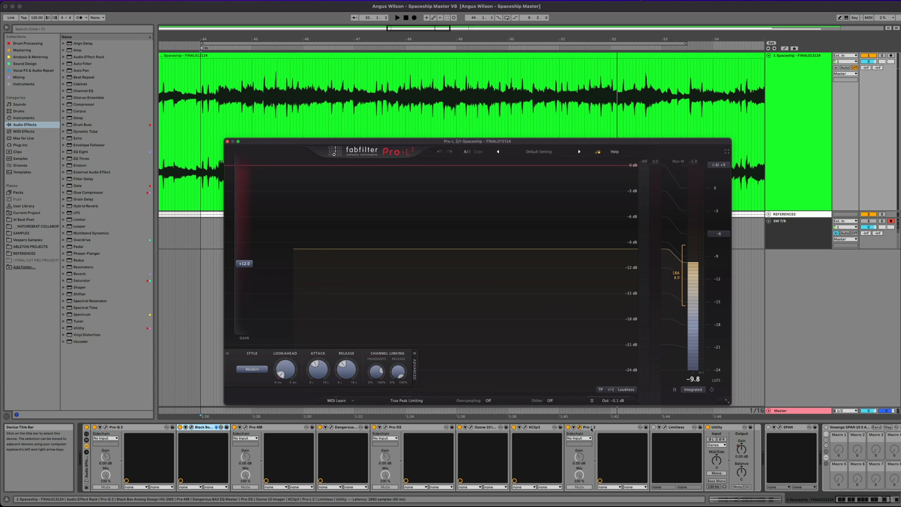
left_click(654, 427)
left_click(469, 152)
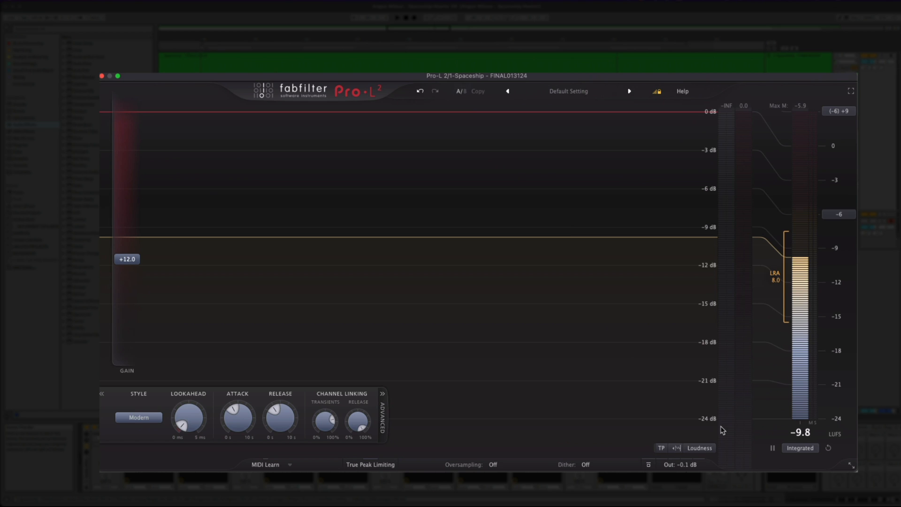
Step: Enable the 1:1 unity gain option on Pro-L 2's output, and compare the limiter bypassed and active during playback
mouse_move(615, 403)
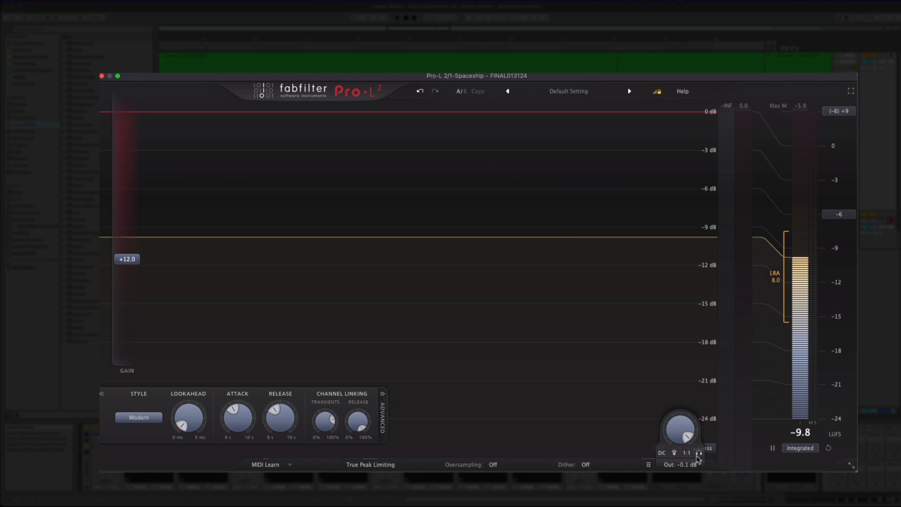
left_click(687, 453)
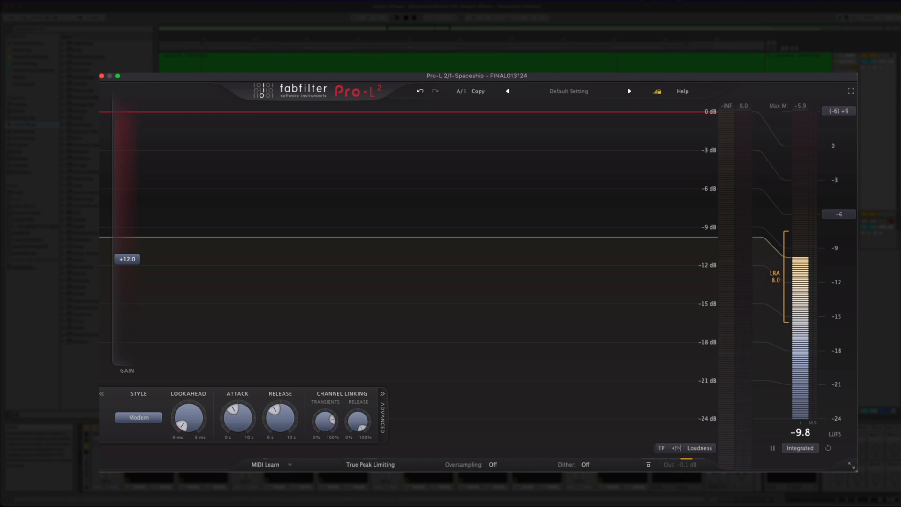
left_click(648, 464)
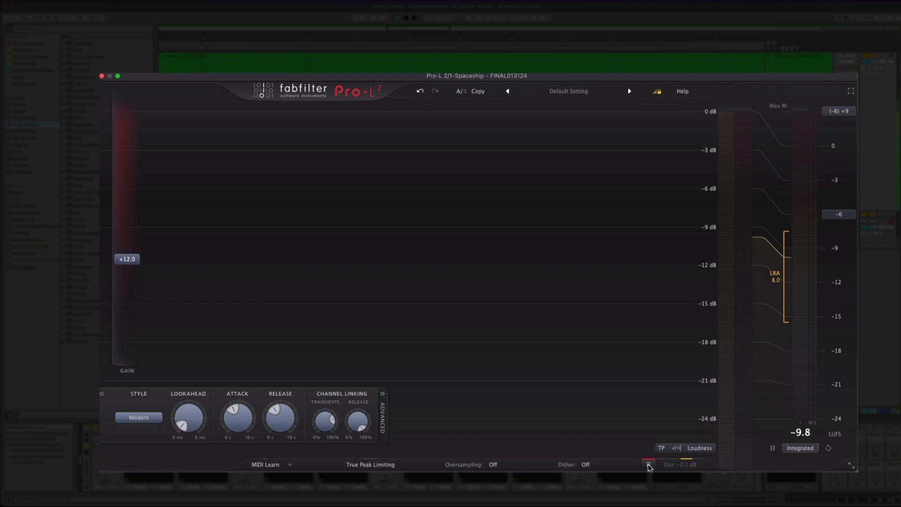
key("space")
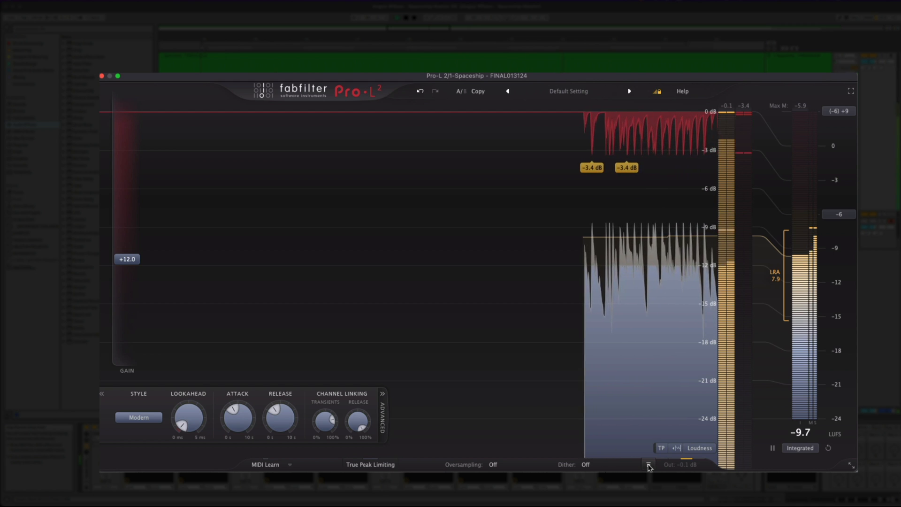
left_click(648, 465)
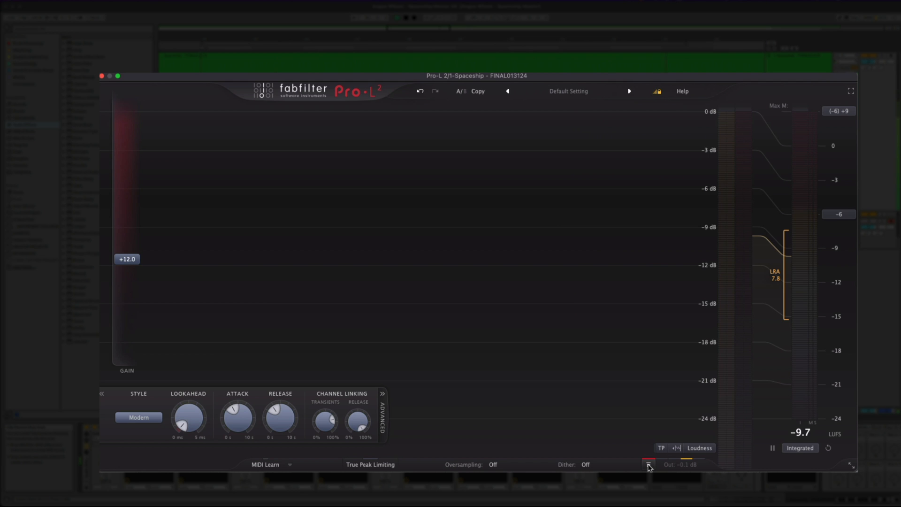
left_click(649, 465)
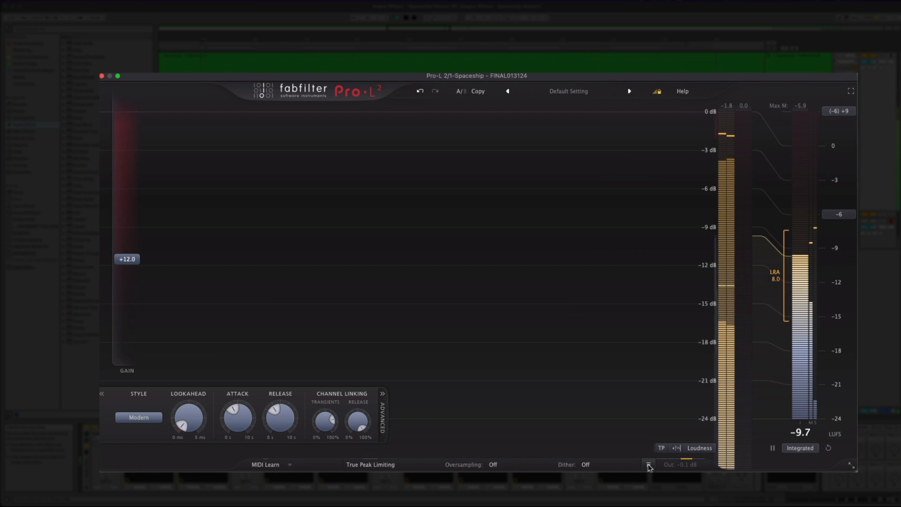